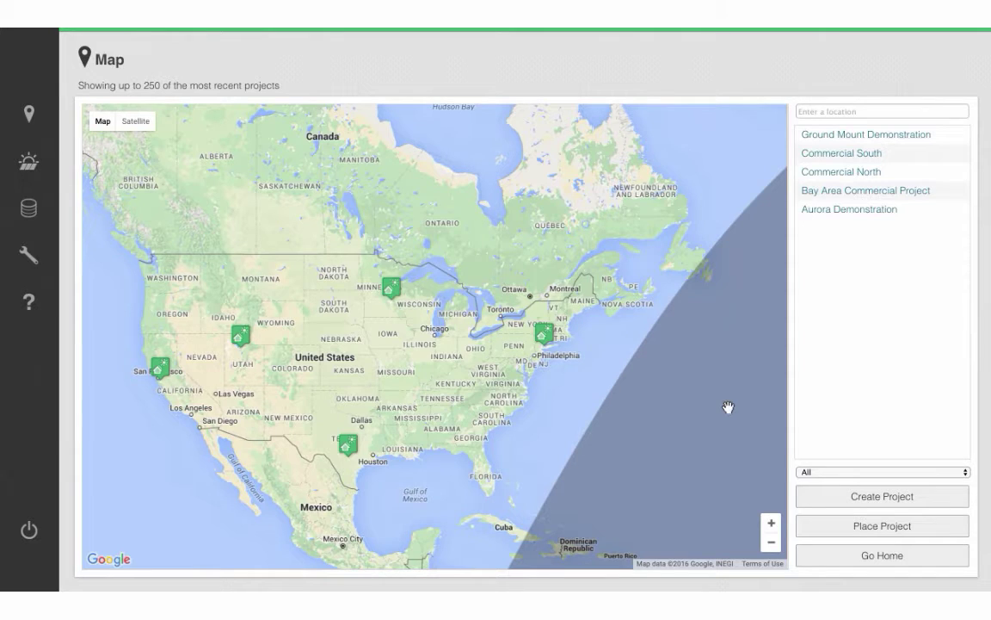
# Create the project 'Live Shade Report Demonstration' at the client's address with the customer's first and last name.
pyautogui.click(840, 499)
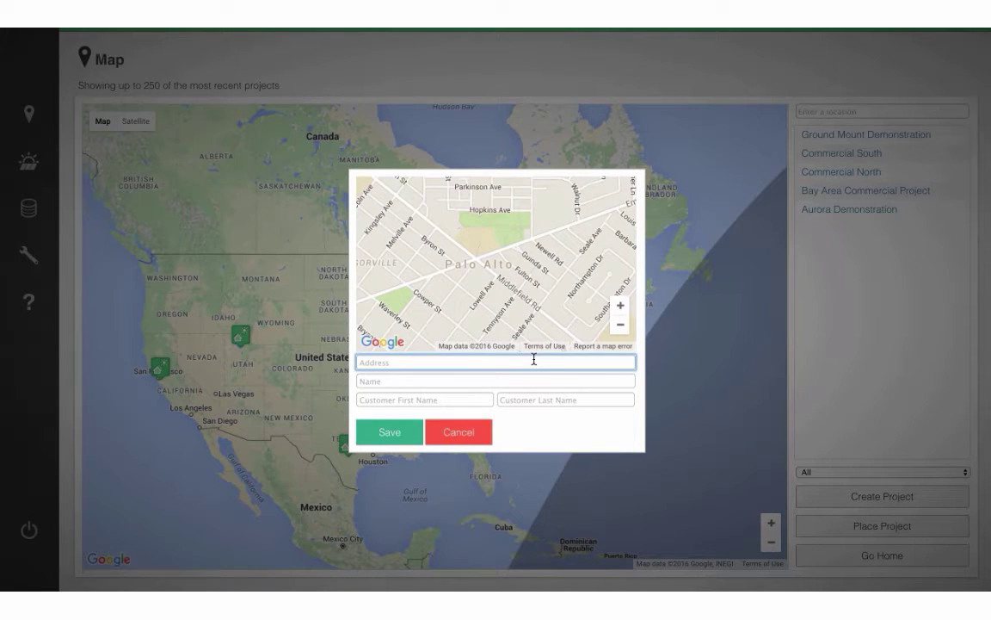
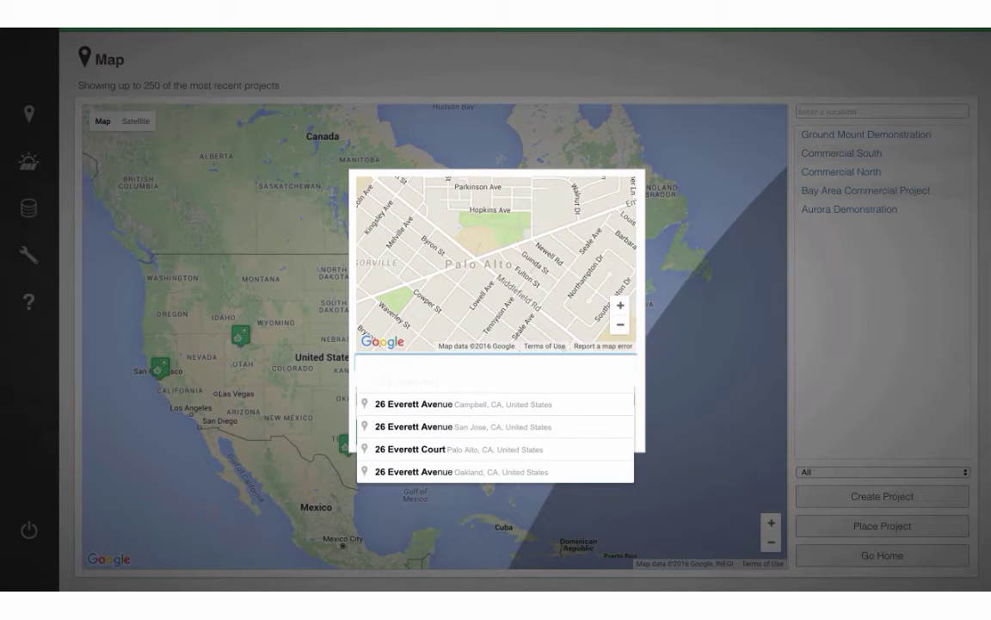
pyautogui.press('Return')
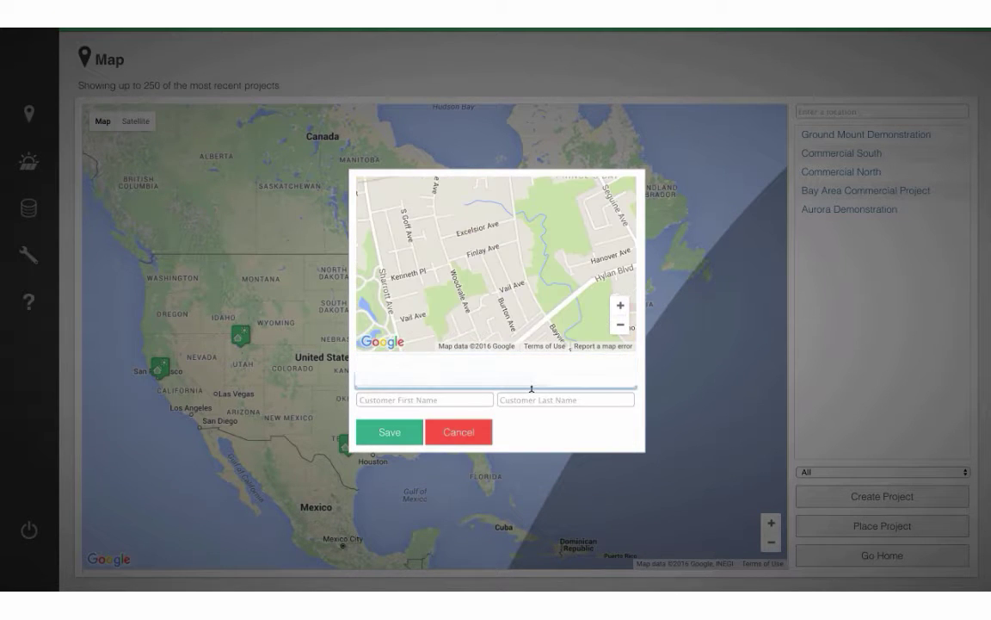
pyautogui.write('Live Shade Report Demonstration')
pyautogui.press('Tab')
pyautogui.press('Tab')
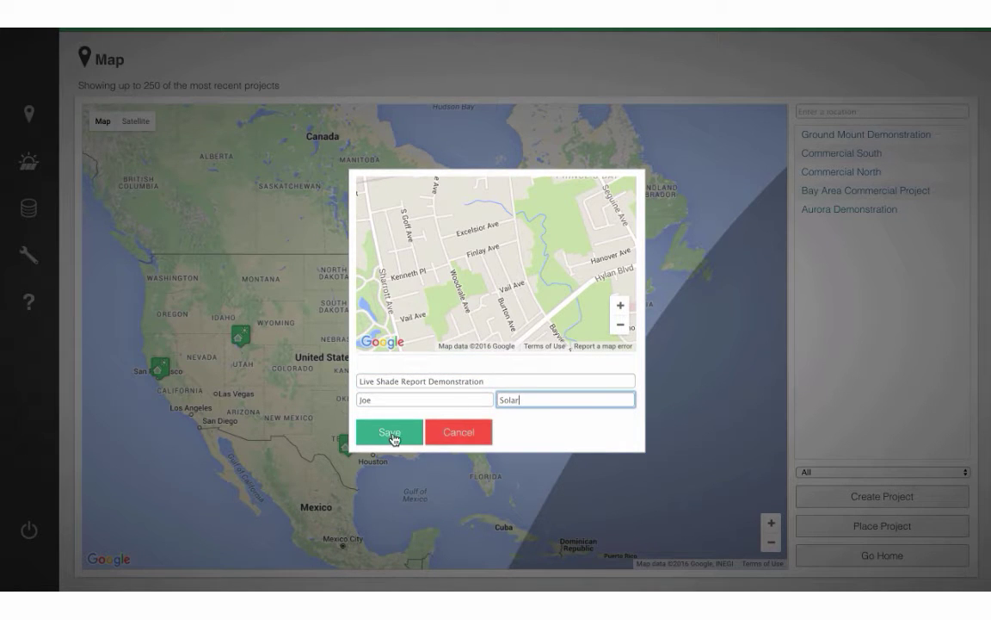
pyautogui.click(393, 433)
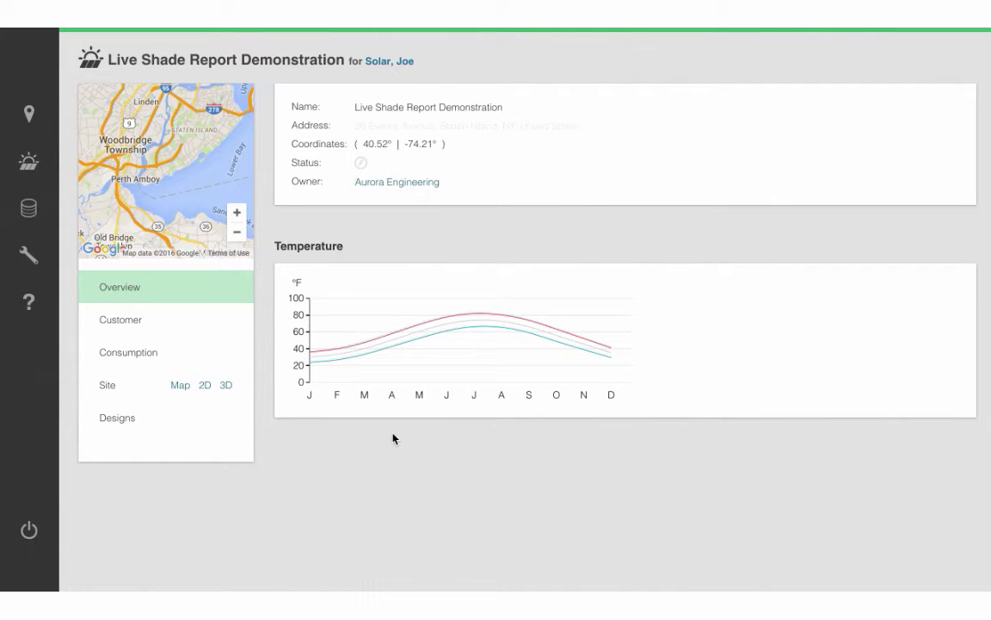
# Show the site on the satellite map and zoom in on the client's house.
pyautogui.click(178, 389)
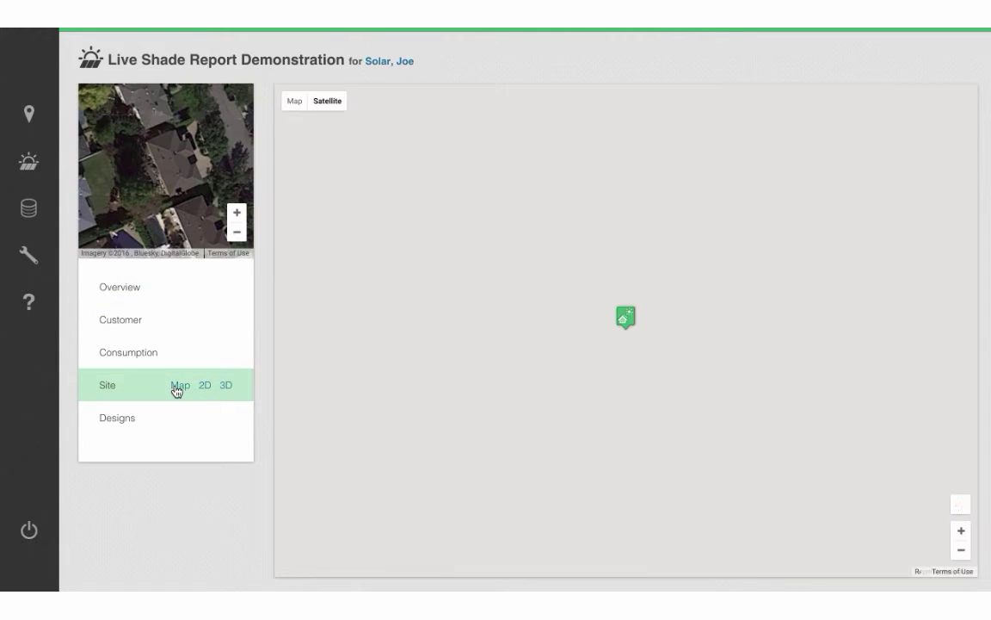
pyautogui.click(626, 320)
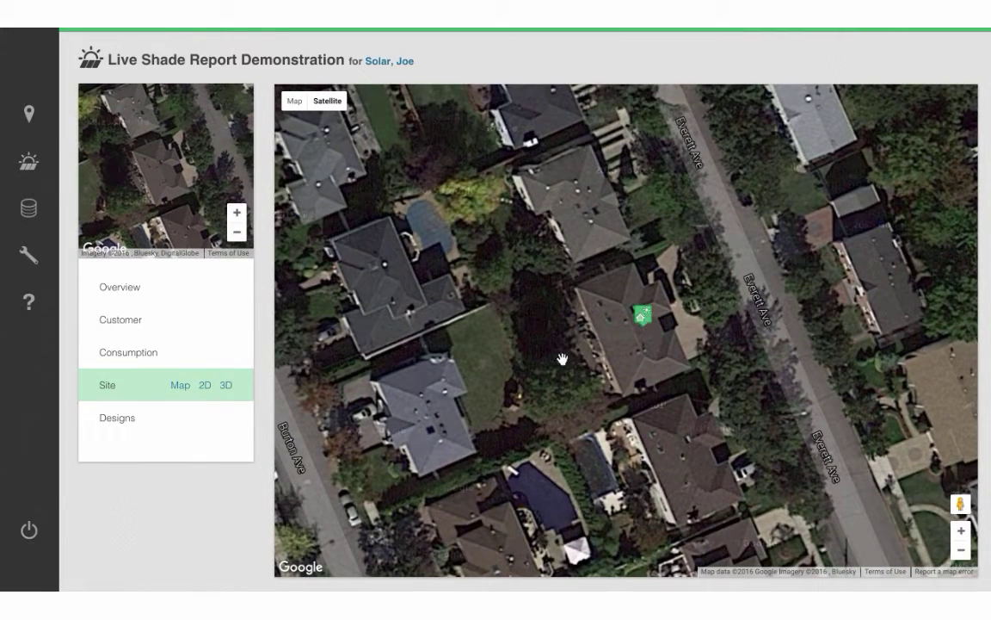
# In the 2D view, trace seven corners of the roof outline, including the notch.
pyautogui.click(205, 386)
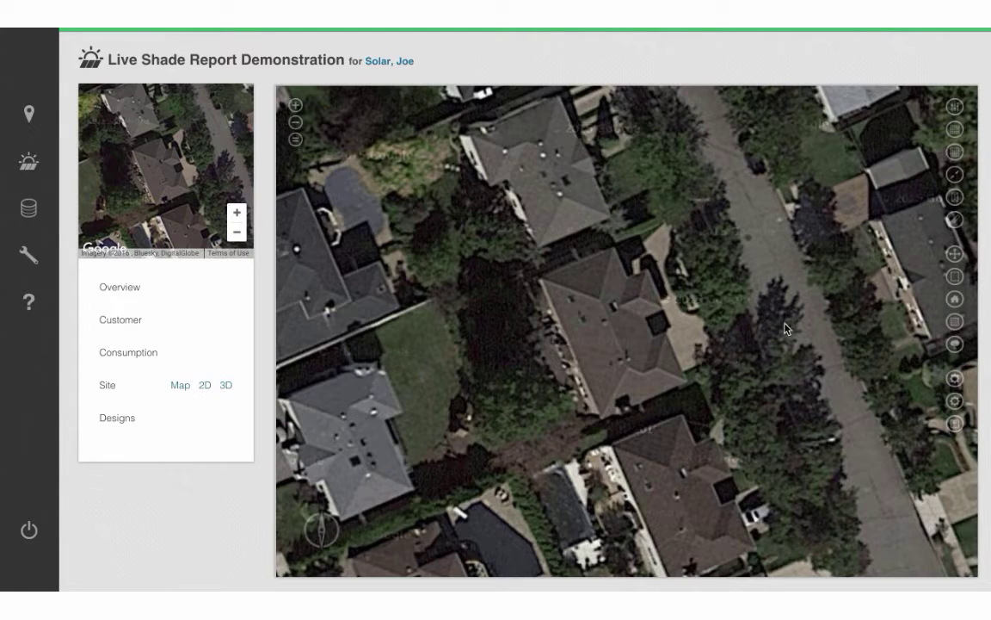
pyautogui.click(954, 276)
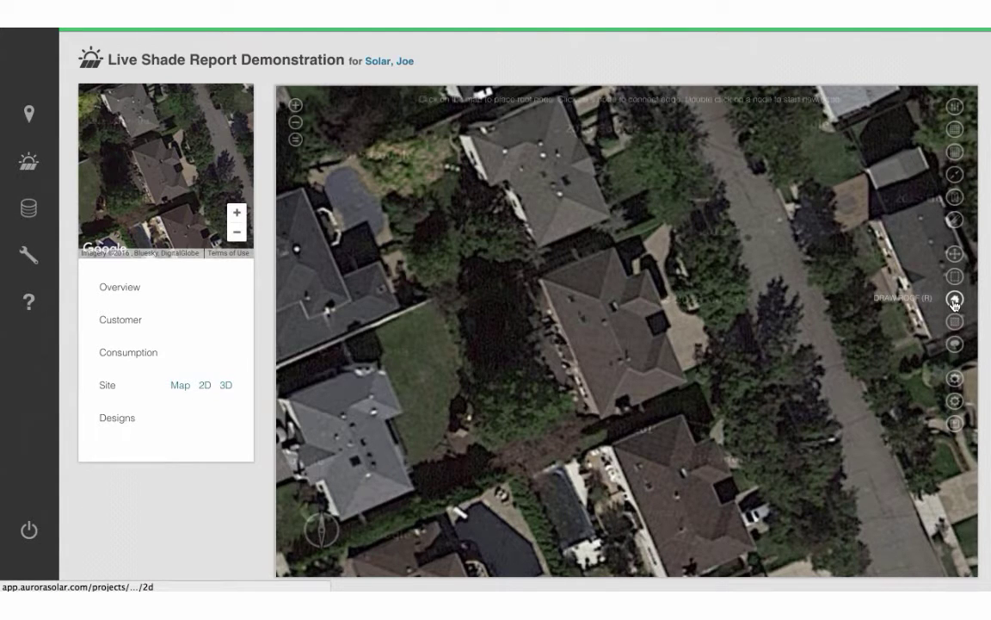
pyautogui.click(540, 278)
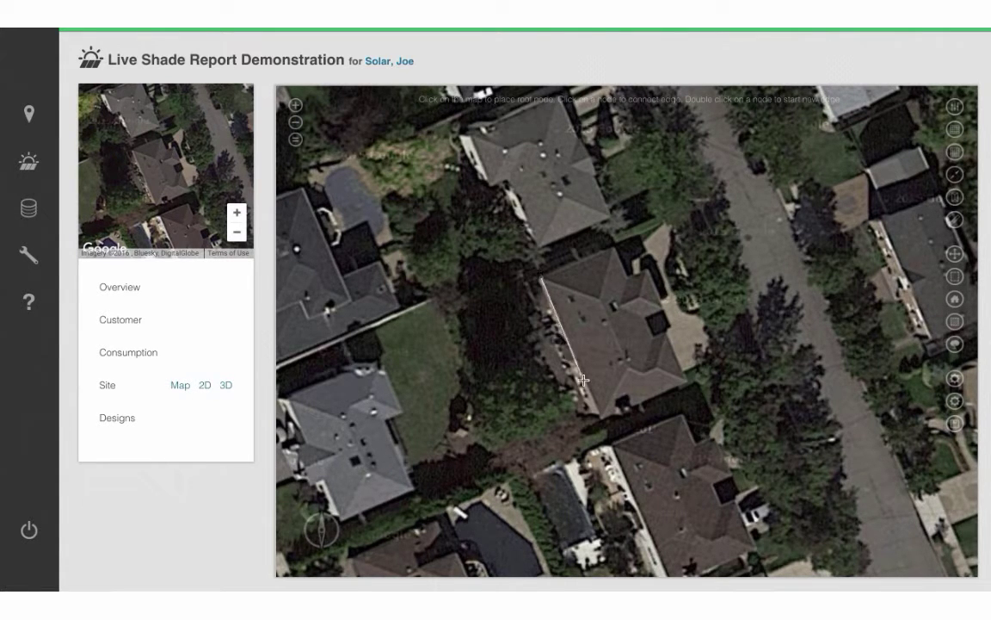
pyautogui.click(603, 419)
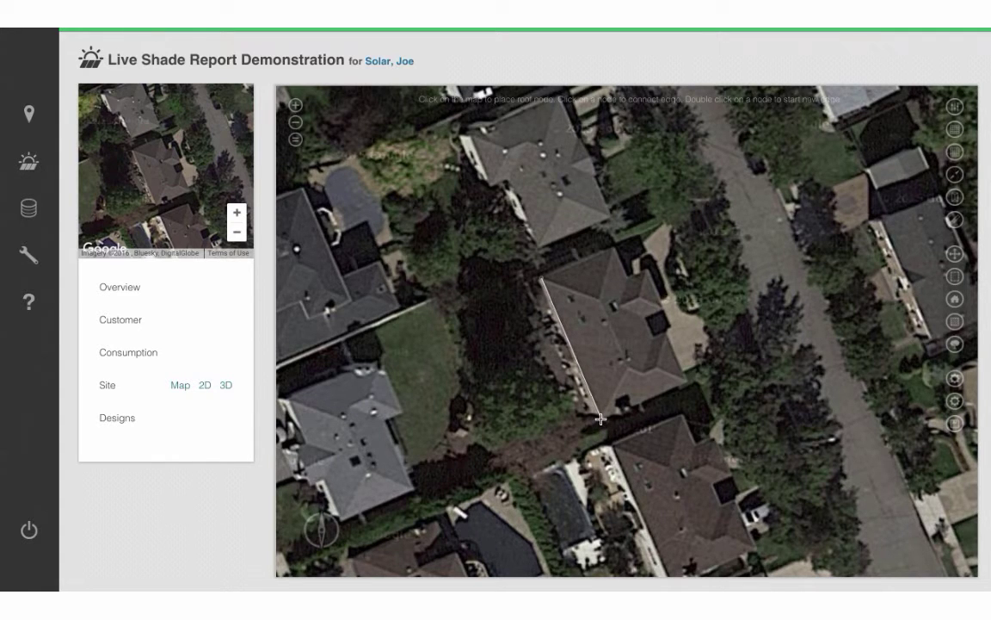
pyautogui.click(686, 380)
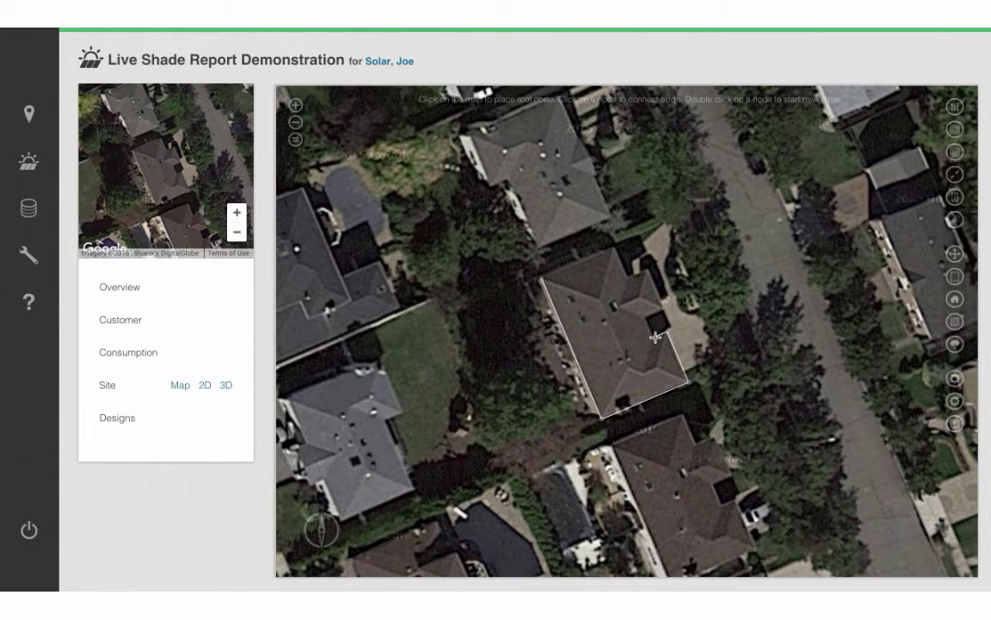
pyautogui.click(651, 339)
pyautogui.click(663, 308)
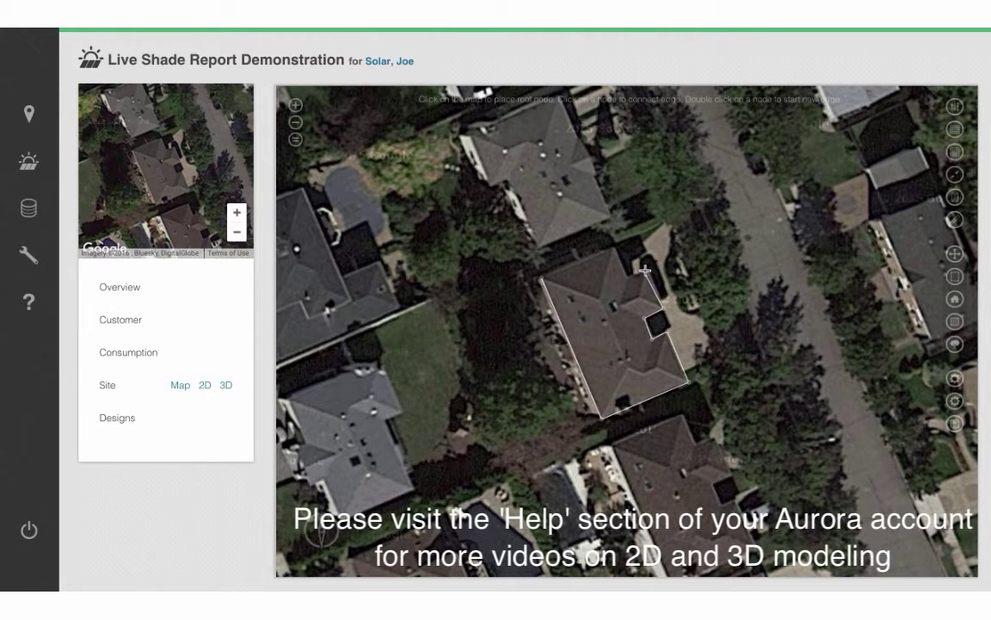
pyautogui.click(628, 278)
pyautogui.click(613, 249)
# Close the roof outline and draw ridge lines from inner nodes to the top and bottom corners.
pyautogui.click(541, 279)
pyautogui.click(597, 300)
pyautogui.click(612, 249)
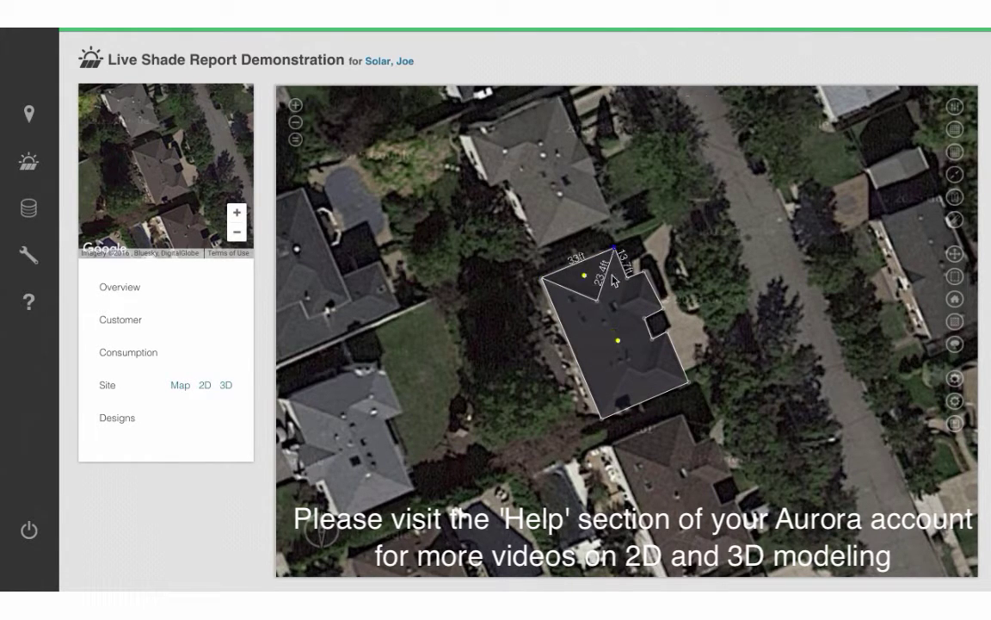
pyautogui.doubleClick(598, 300)
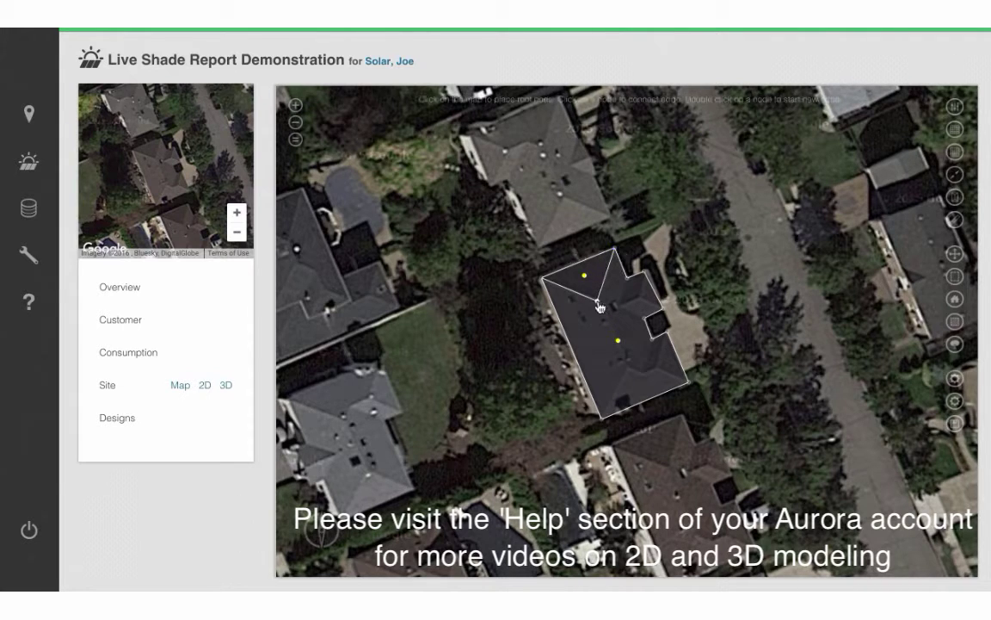
pyautogui.click(626, 367)
pyautogui.click(602, 420)
# Add hip edges splitting the right-hand faces, reposition the lower ridge vertex, and split the upper-right section.
pyautogui.doubleClick(626, 367)
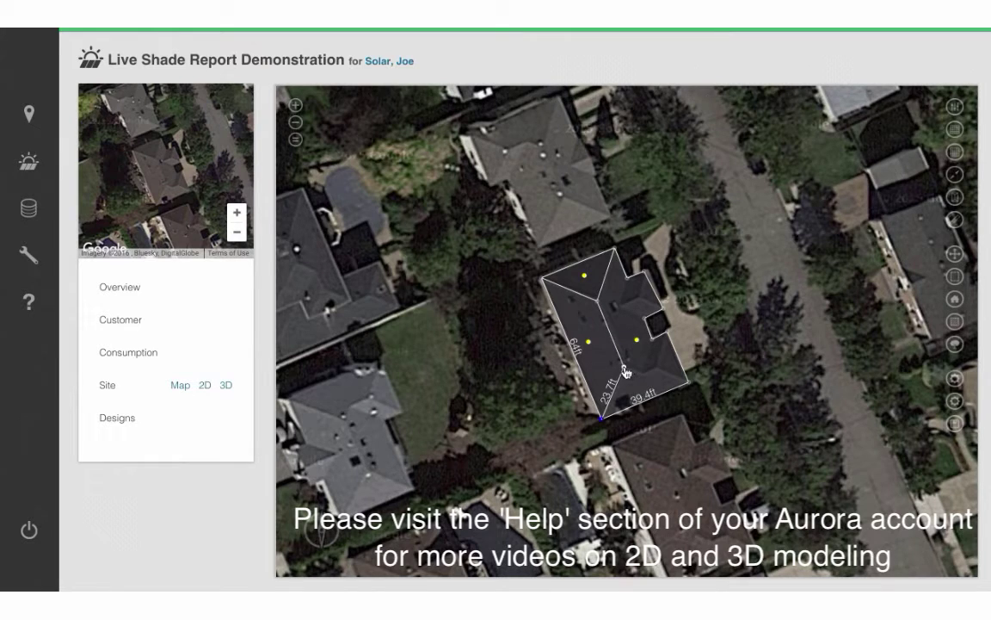
pyautogui.click(686, 384)
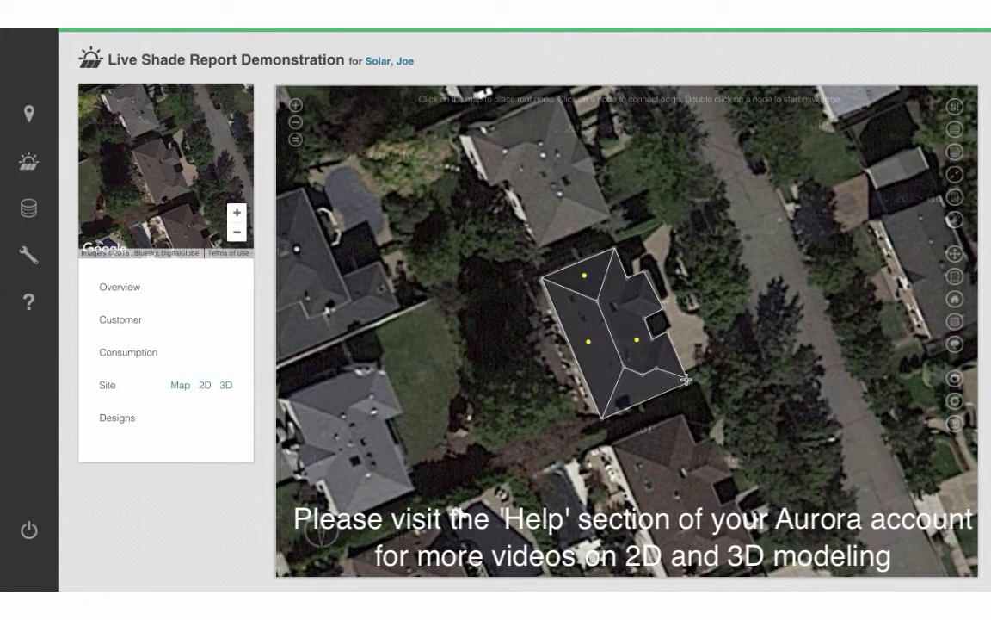
pyautogui.click(658, 371)
pyautogui.click(644, 377)
pyautogui.moveTo(645, 377); pyautogui.dragTo(645, 325)
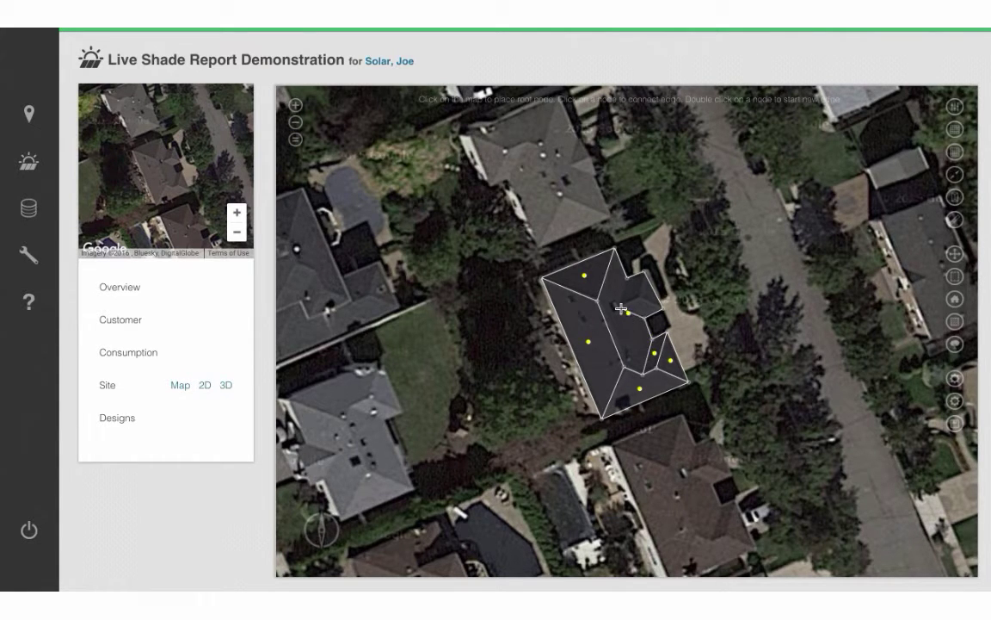
pyautogui.moveTo(631, 283)
pyautogui.mouseDown()
pyautogui.moveTo(640, 302)
pyautogui.moveTo(647, 275)
pyautogui.mouseUp()
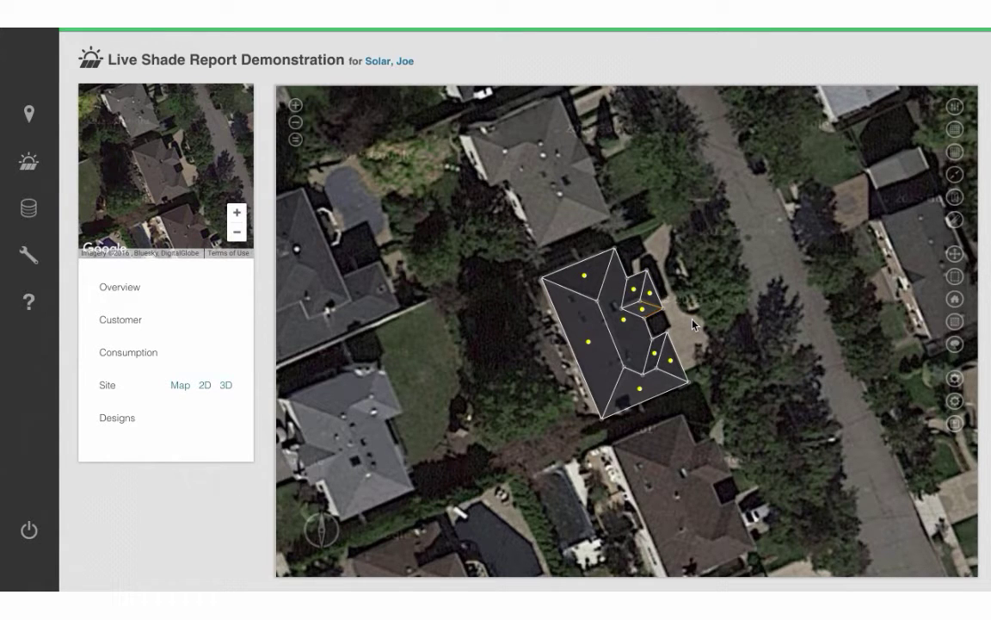
# Detect roof face directions, then add a rectangular obstruction near the bottom edge and a circular one on the left face.
pyautogui.click(954, 380)
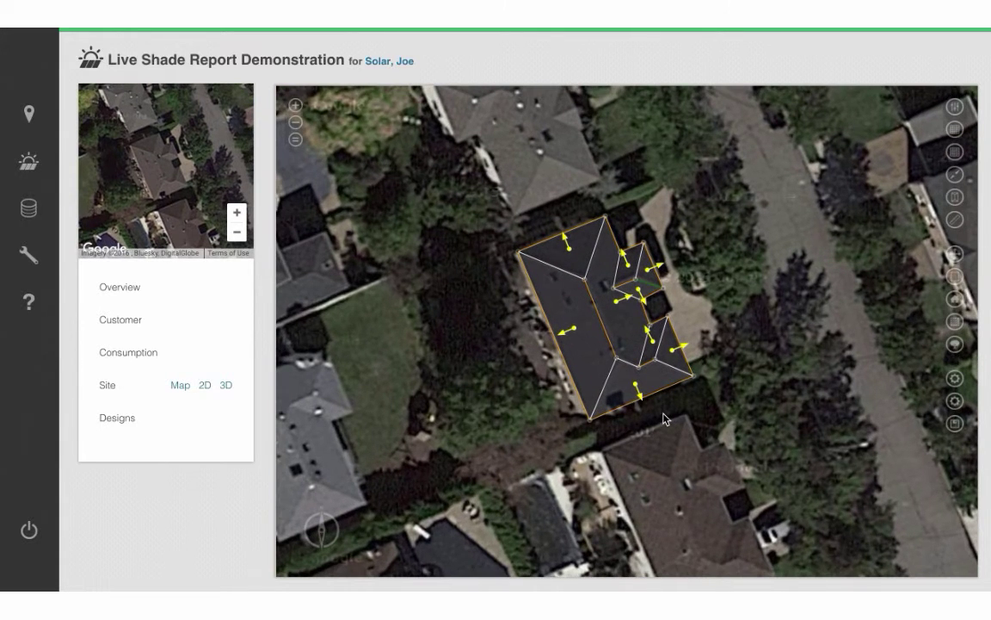
pyautogui.click(954, 321)
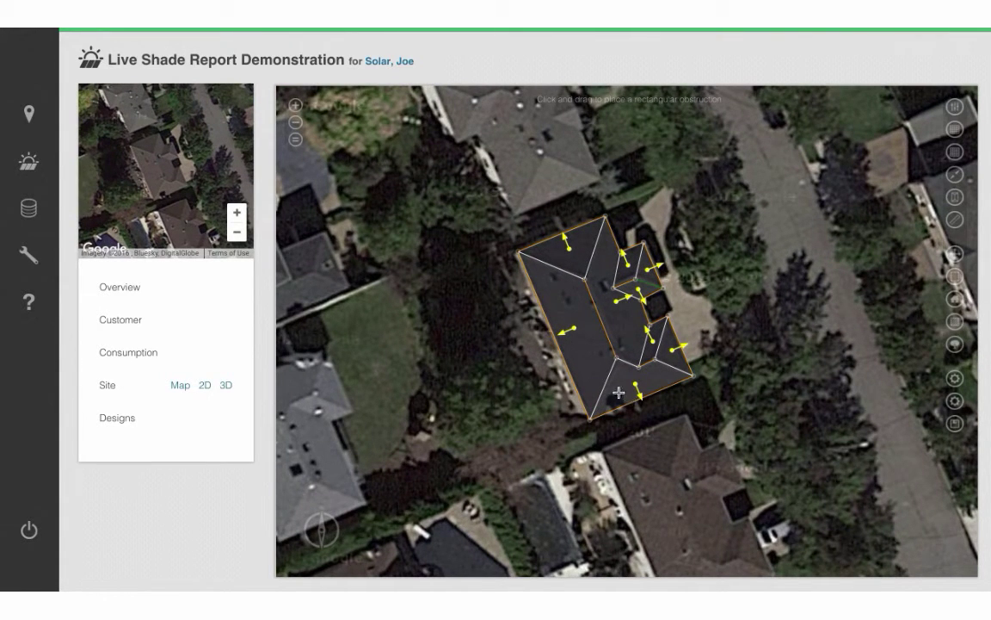
pyautogui.moveTo(608, 402); pyautogui.dragTo(625, 409)
pyautogui.click(954, 276)
pyautogui.moveTo(570, 301); pyautogui.dragTo(575, 309)
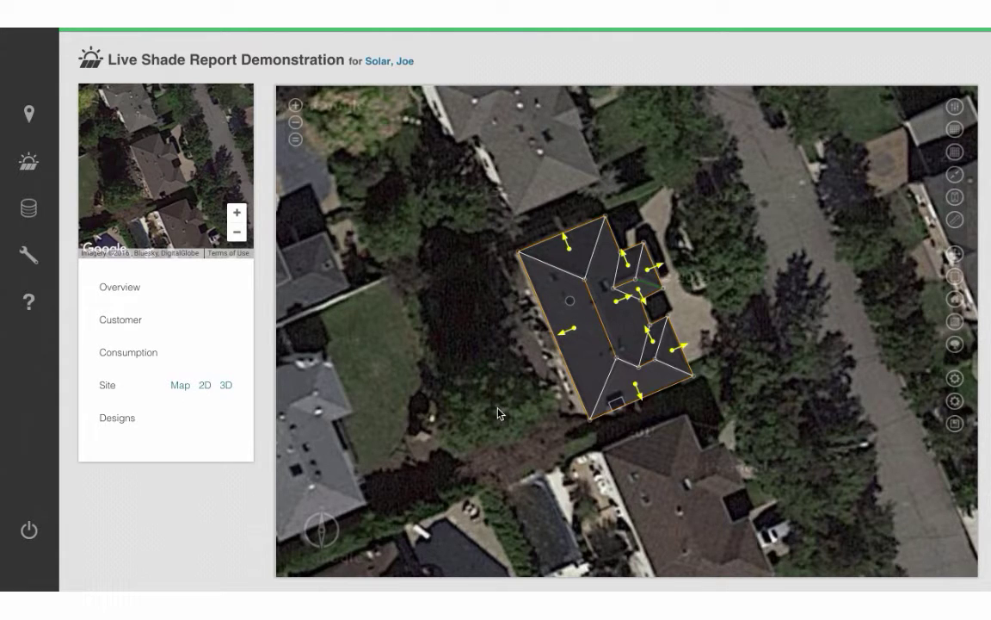
# Draw four trees: one on the lawn left of the house and three along its right side.
pyautogui.click(954, 344)
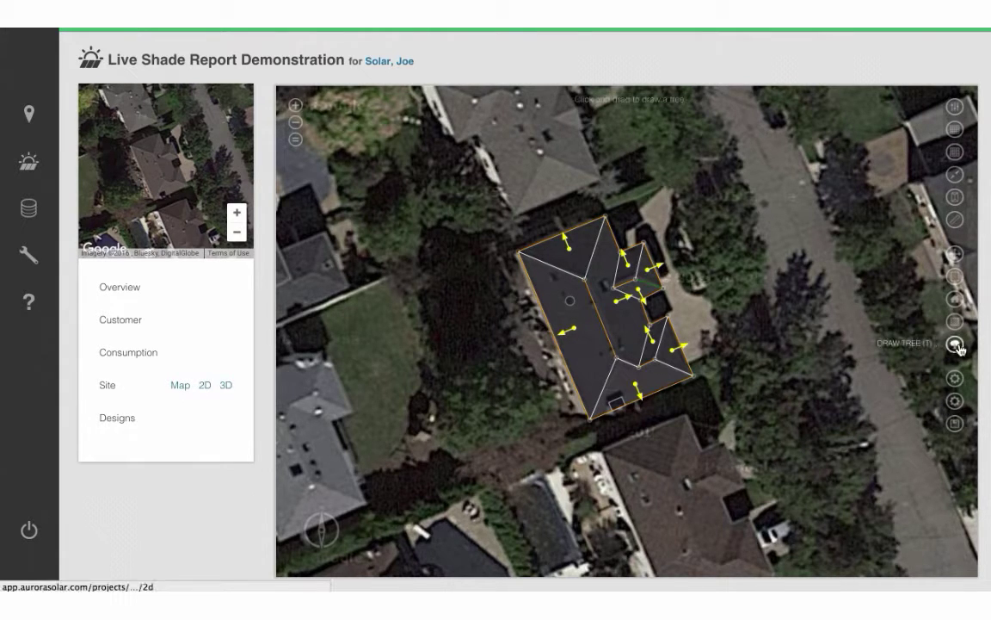
pyautogui.moveTo(497, 405); pyautogui.dragTo(506, 415)
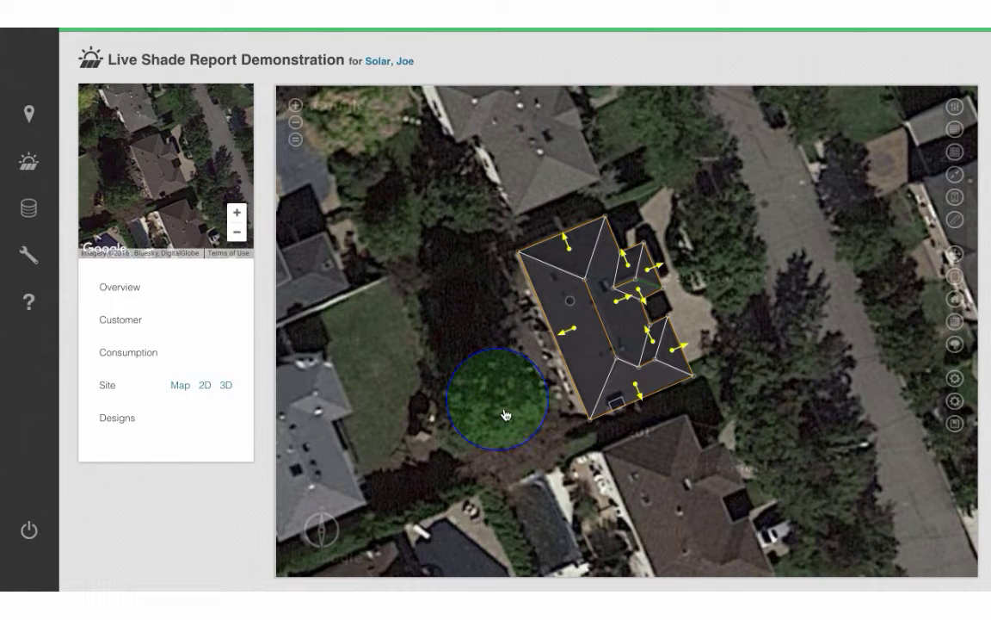
pyautogui.click(789, 387)
pyautogui.moveTo(713, 210); pyautogui.dragTo(716, 213)
pyautogui.click(719, 218)
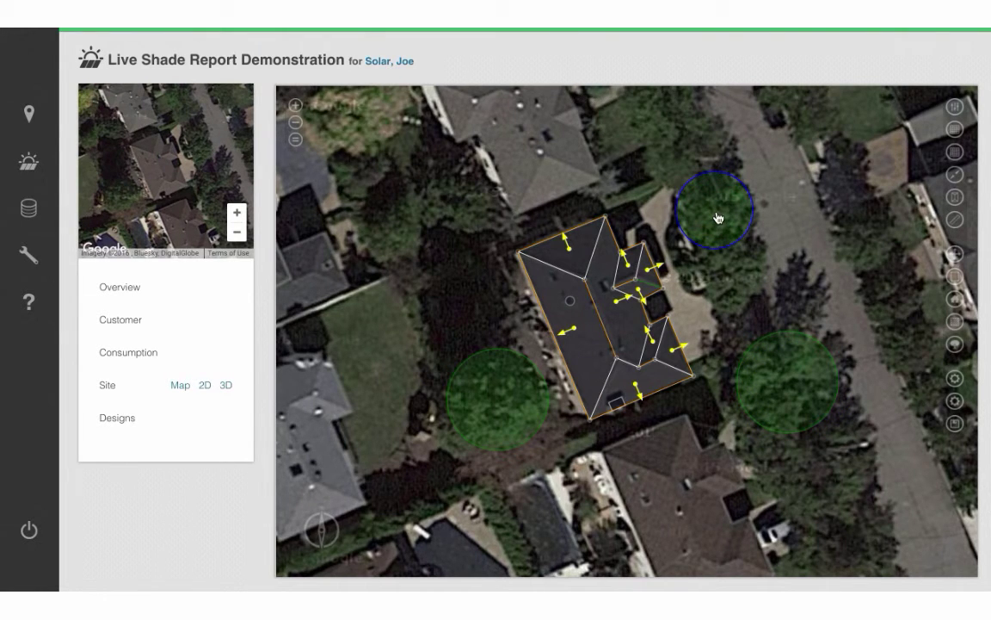
pyautogui.click(740, 282)
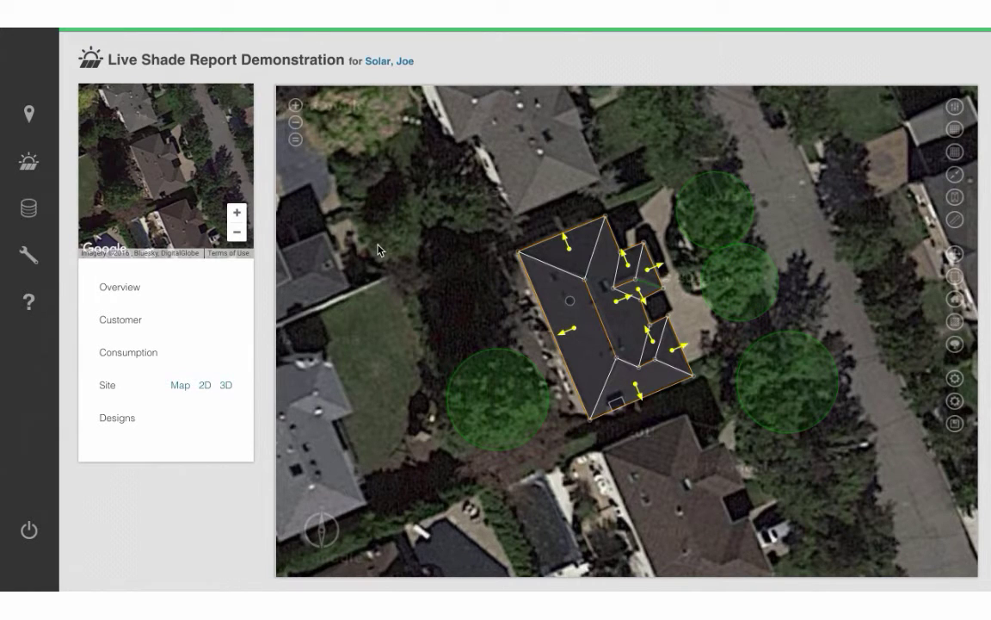
# Switch to the 3D view of the site and zoom in toward the house.
pyautogui.click(225, 387)
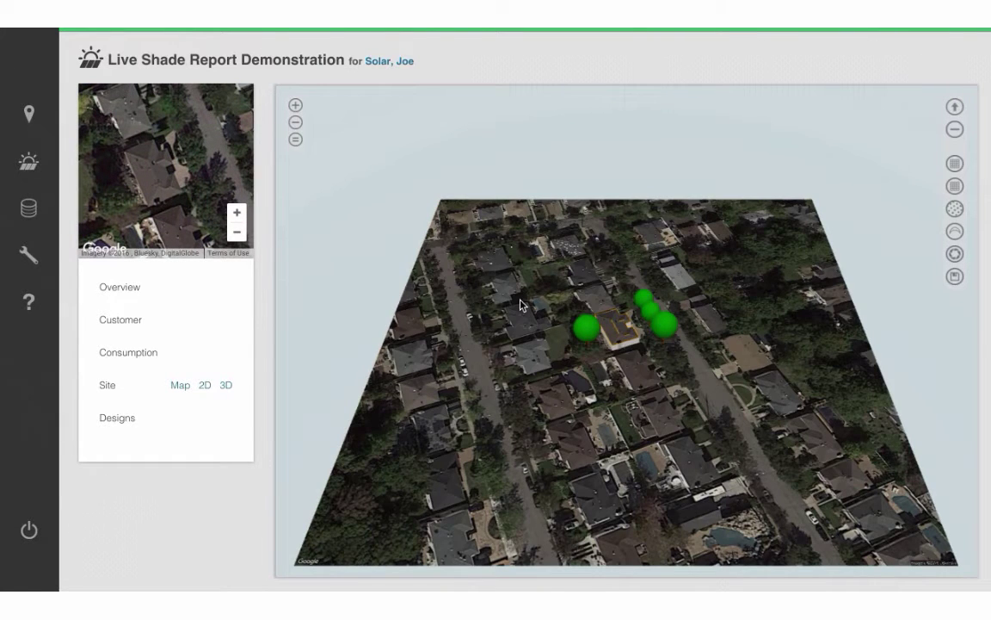
pyautogui.scroll(5, 520, 304)
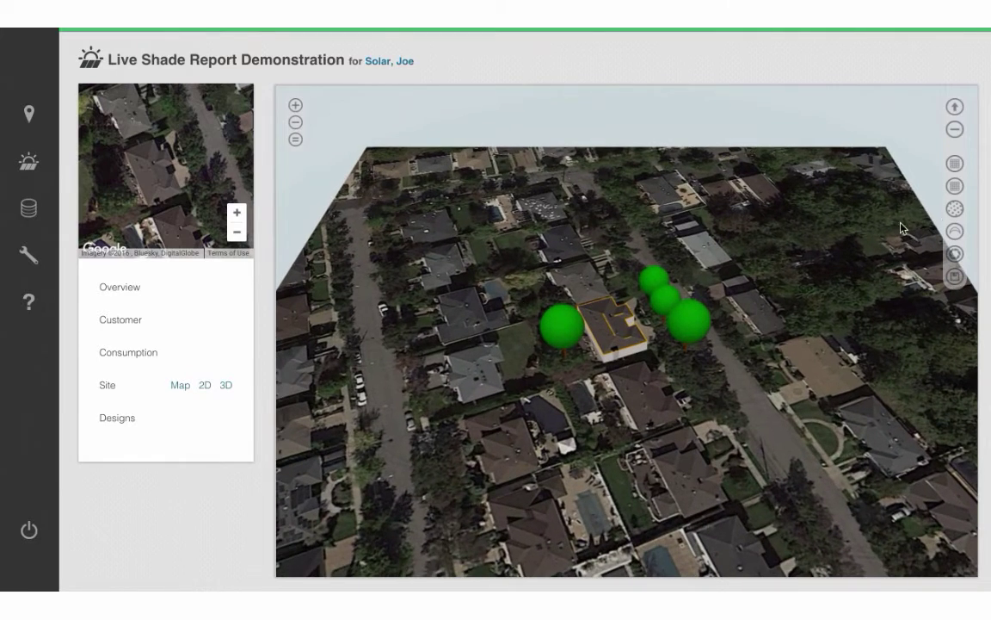
# Download the LiDAR and display it as an always-visible, untextured mesh coloured by height.
pyautogui.click(955, 209)
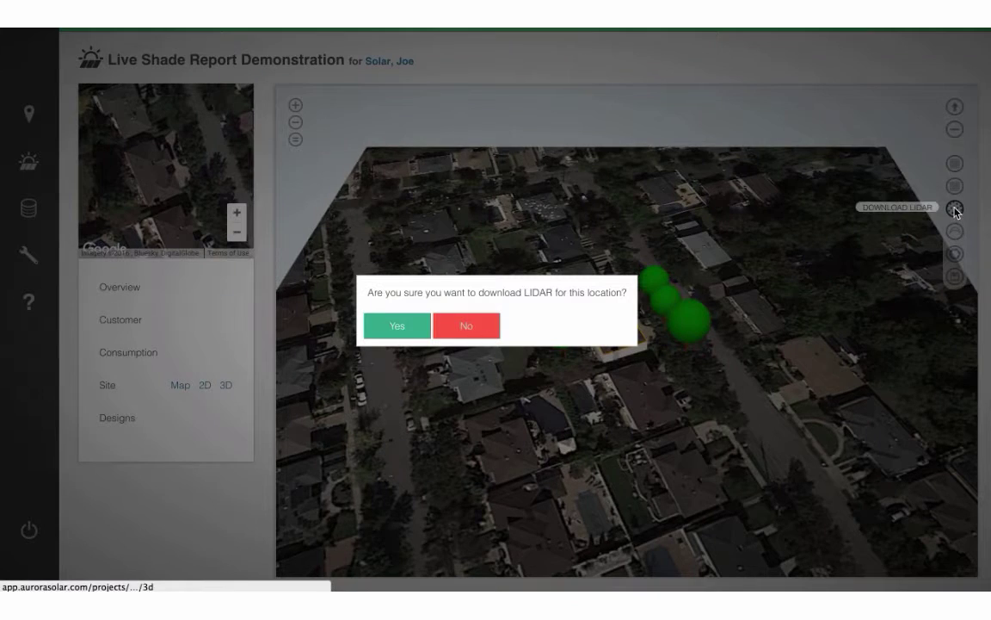
pyautogui.click(405, 333)
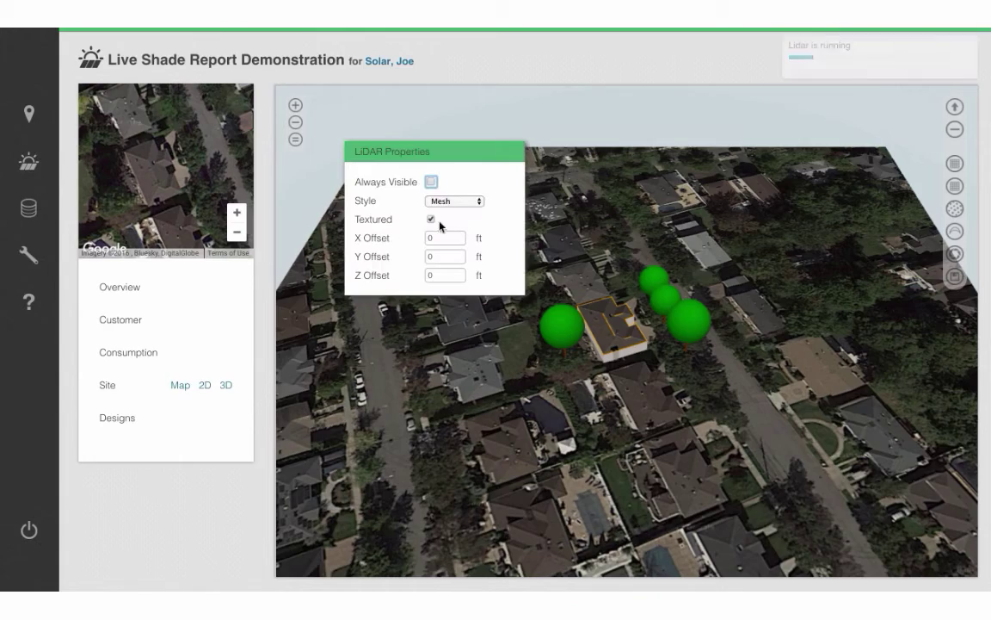
pyautogui.moveTo(470, 158); pyautogui.dragTo(254, 144)
pyautogui.click(215, 168)
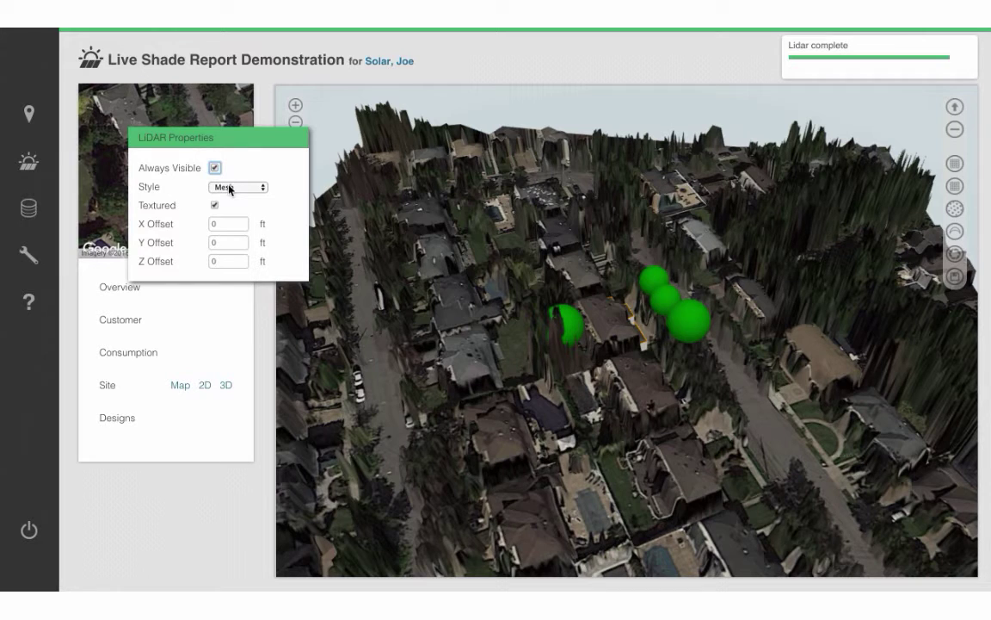
pyautogui.click(230, 188)
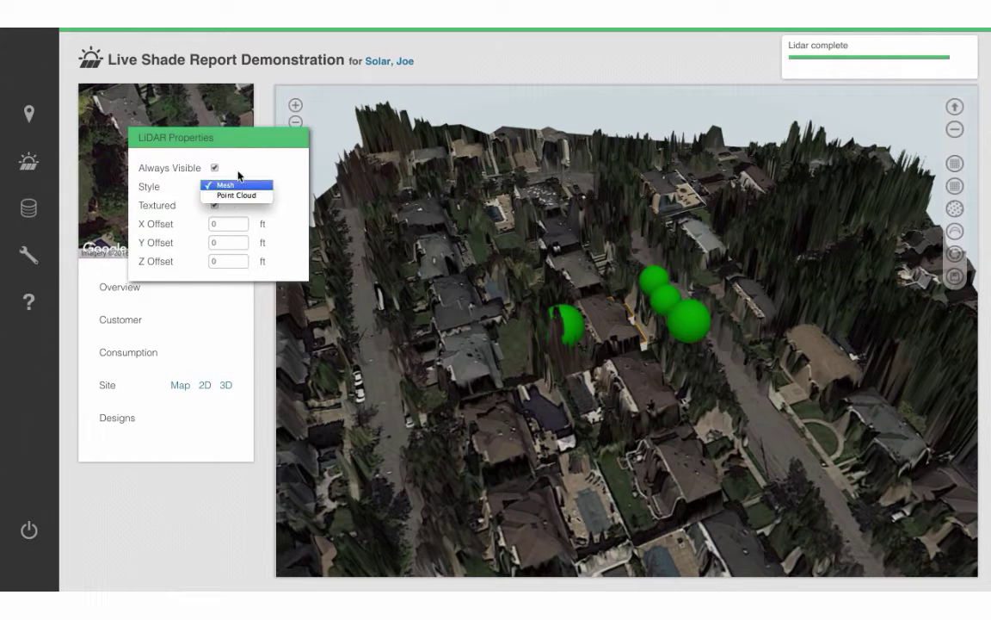
pyautogui.click(228, 185)
pyautogui.click(215, 206)
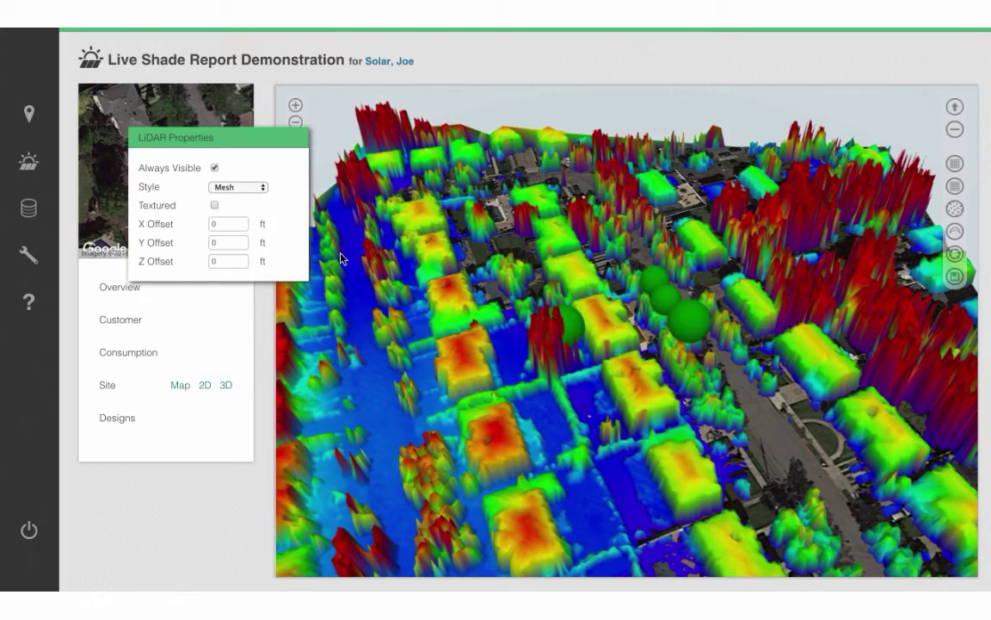
# From a top-down view, set the LiDAR X offset to 7 ft.
pyautogui.moveTo(618, 378); pyautogui.dragTo(580, 433, button='middle')
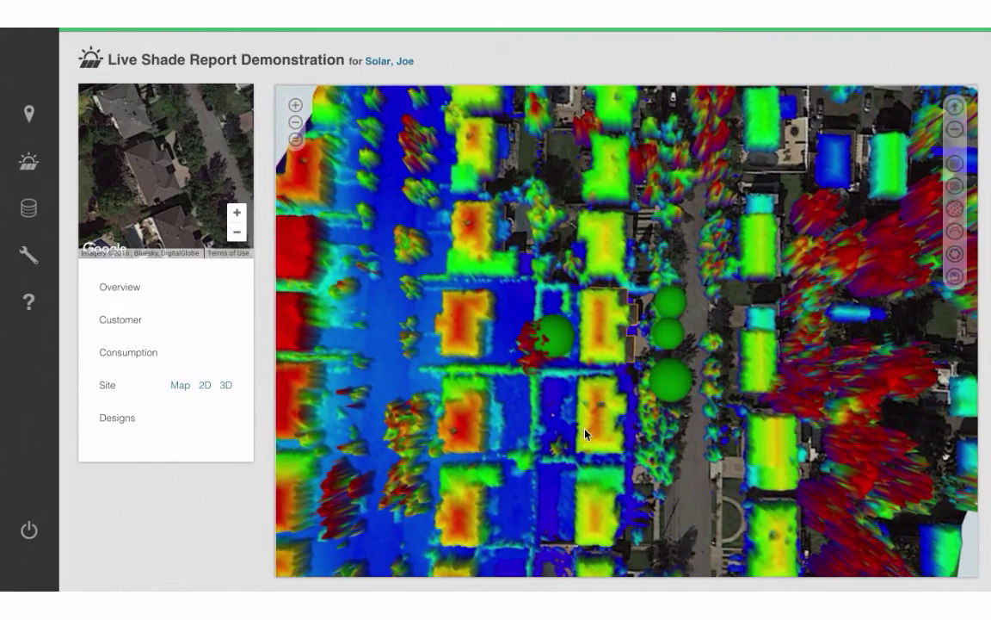
pyautogui.scroll(3, 580, 434)
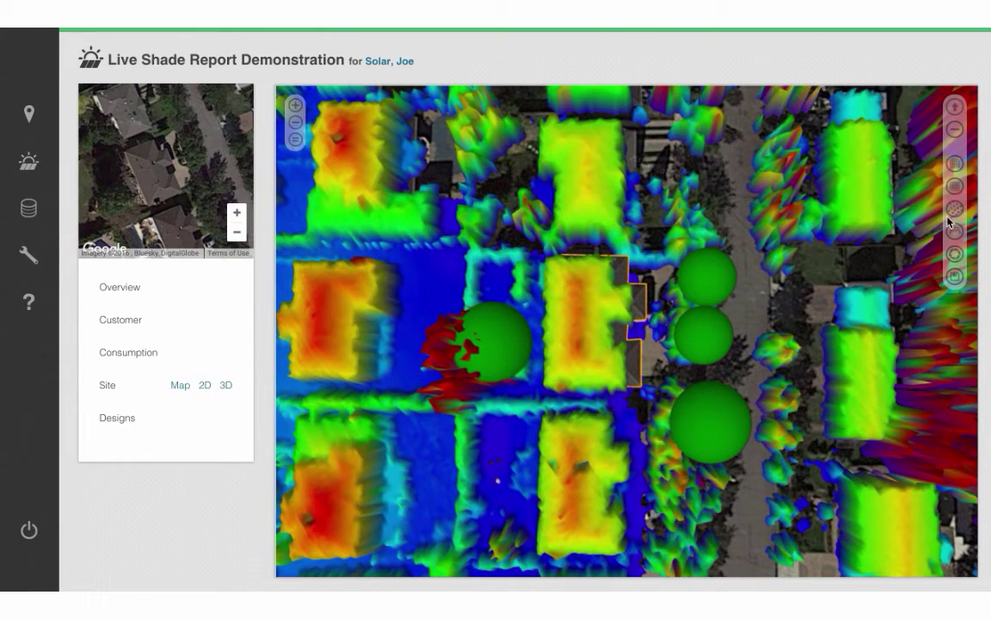
pyautogui.click(956, 208)
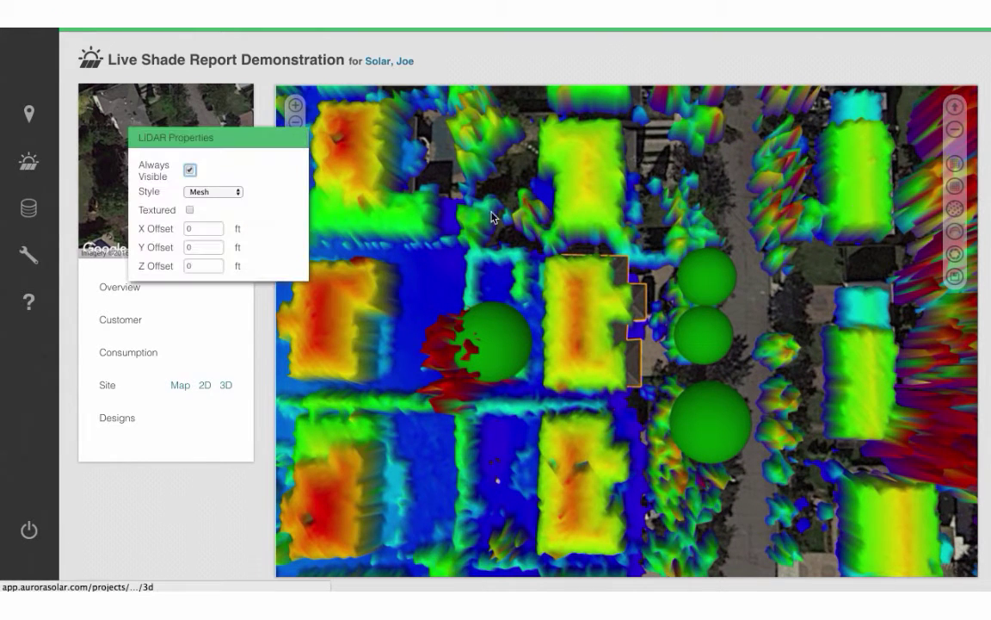
pyautogui.click(203, 227)
pyautogui.write('.35')
pyautogui.press('BackSpace')
pyautogui.press('BackSpace')
pyautogui.press('BackSpace')
pyautogui.press('BackSpace')
pyautogui.write('1.6')
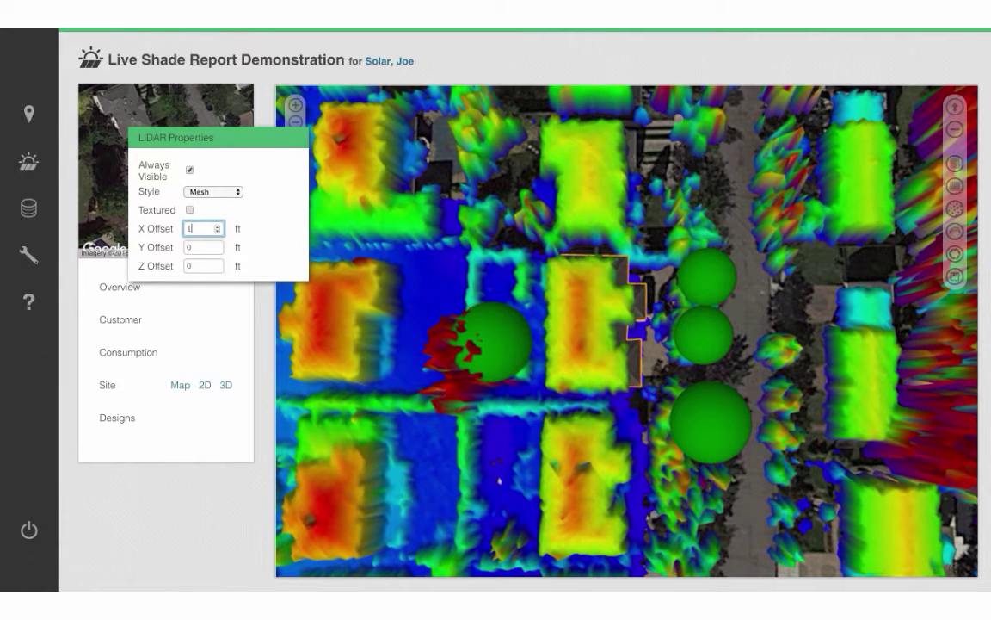
pyautogui.press('BackSpace')
pyautogui.write('8')
pyautogui.press('BackSpace')
pyautogui.press('BackSpace')
pyautogui.press('BackSpace')
pyautogui.write('3.4')
pyautogui.press('BackSpace')
pyautogui.write('9')
pyautogui.press('Up')
pyautogui.press('Up')
pyautogui.press('Up')
pyautogui.press('Up')
pyautogui.press('Up')
pyautogui.press('Up')
pyautogui.press('Up')
pyautogui.press('Up')
pyautogui.press('Up')
pyautogui.press('Up')
pyautogui.press('Up')
pyautogui.press('Up')
pyautogui.press('Up')
pyautogui.press('Up')
pyautogui.press('Up')
pyautogui.press('Up')
pyautogui.press('Up')
pyautogui.press('Up')
pyautogui.press('Up')
pyautogui.press('Up')
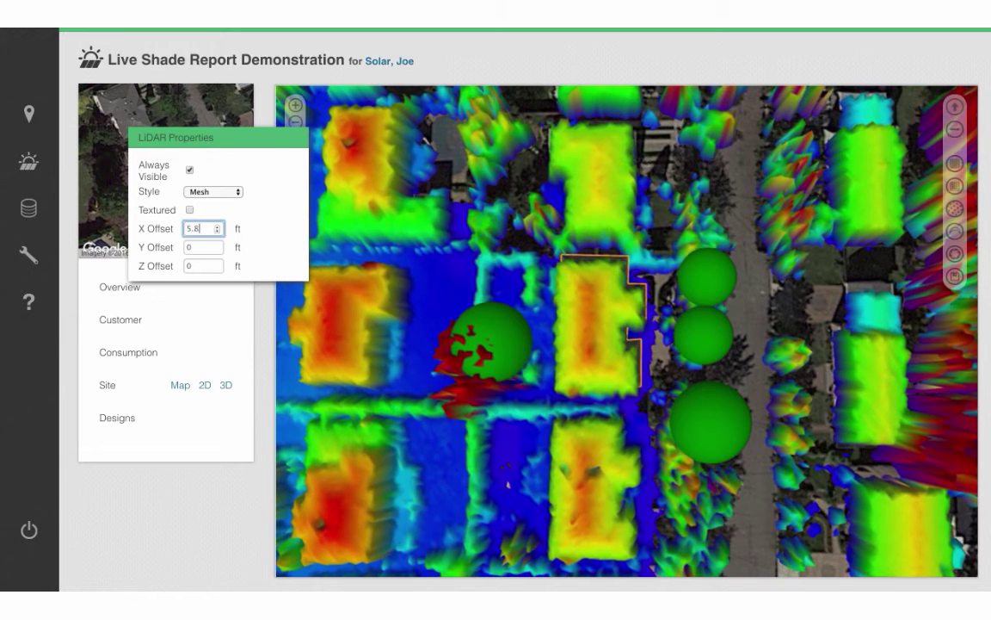
pyautogui.press('Up')
pyautogui.press('Up')
pyautogui.press('Up')
pyautogui.press('Up')
pyautogui.press('Up')
pyautogui.press('Up')
pyautogui.press('Up')
# Set the LiDAR Y offset to 3.3 ft and tilt back to an oblique view.
pyautogui.click(202, 248)
pyautogui.press('Up')
pyautogui.press('Up')
pyautogui.press('Up')
pyautogui.press('Up')
pyautogui.press('Up')
pyautogui.press('Up')
pyautogui.press('Up')
pyautogui.press('Up')
pyautogui.press('Up')
pyautogui.press('Up')
pyautogui.press('Up')
pyautogui.press('Up')
pyautogui.press('Up')
pyautogui.press('Up')
pyautogui.press('Up')
pyautogui.press('Up')
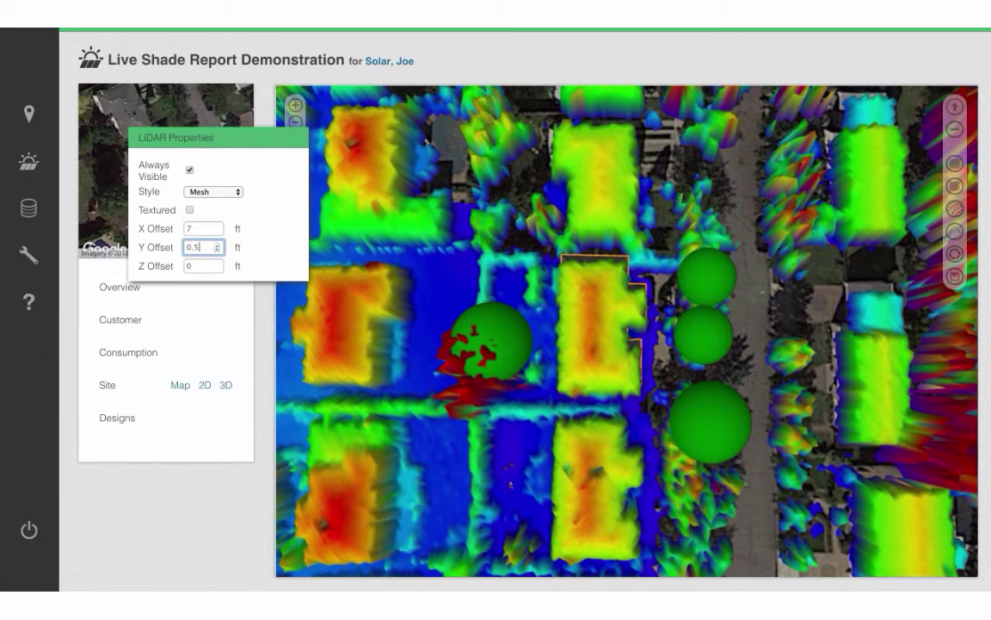
pyautogui.press('Up')
pyautogui.press('Up')
pyautogui.press('Up')
pyautogui.press('Up')
pyautogui.press('Up')
pyautogui.press('Up')
pyautogui.press('Up')
pyautogui.press('Up')
pyautogui.press('Up')
pyautogui.press('Up')
pyautogui.press('Up')
pyautogui.press('Up')
pyautogui.press('Up')
pyautogui.press('Up')
pyautogui.press('Up')
pyautogui.press('Up')
pyautogui.press('Up')
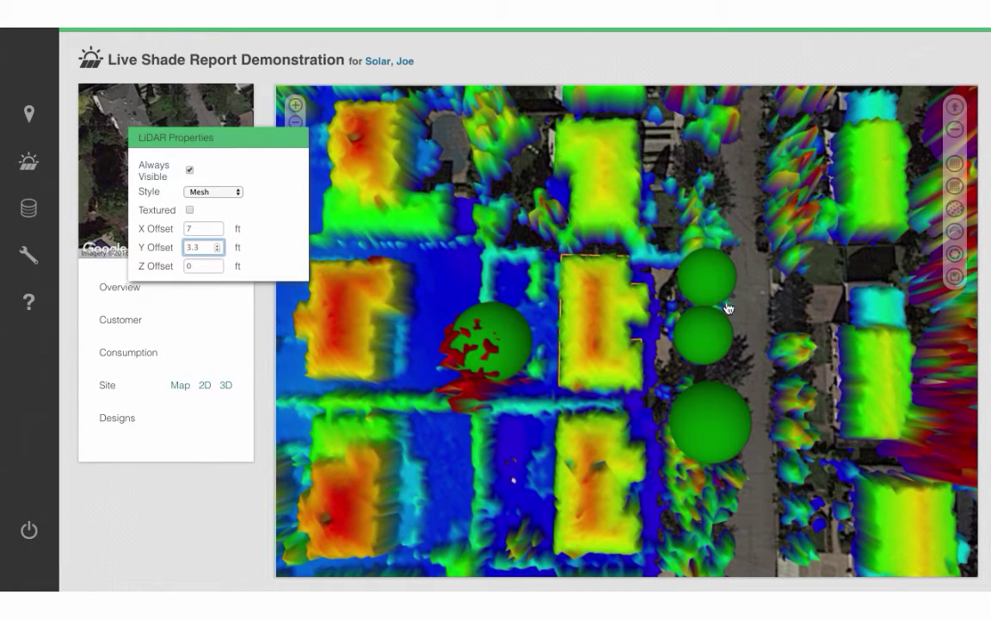
pyautogui.moveTo(729, 305); pyautogui.dragTo(771, 260, button='middle')
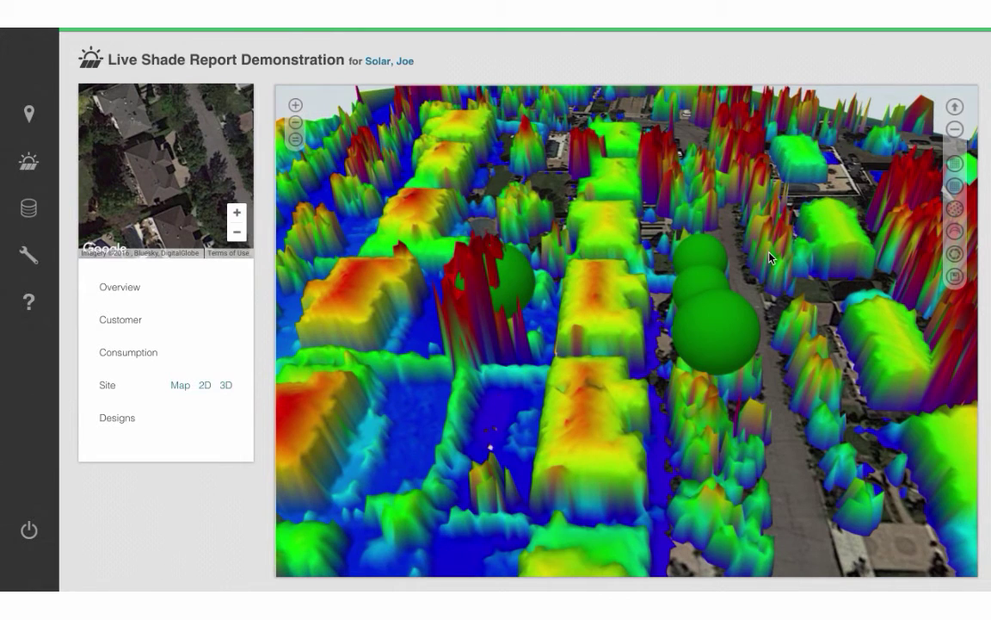
# Lift the roofs above the LiDAR surface and view the roof's shade colouring from a low angle.
pyautogui.click(955, 108)
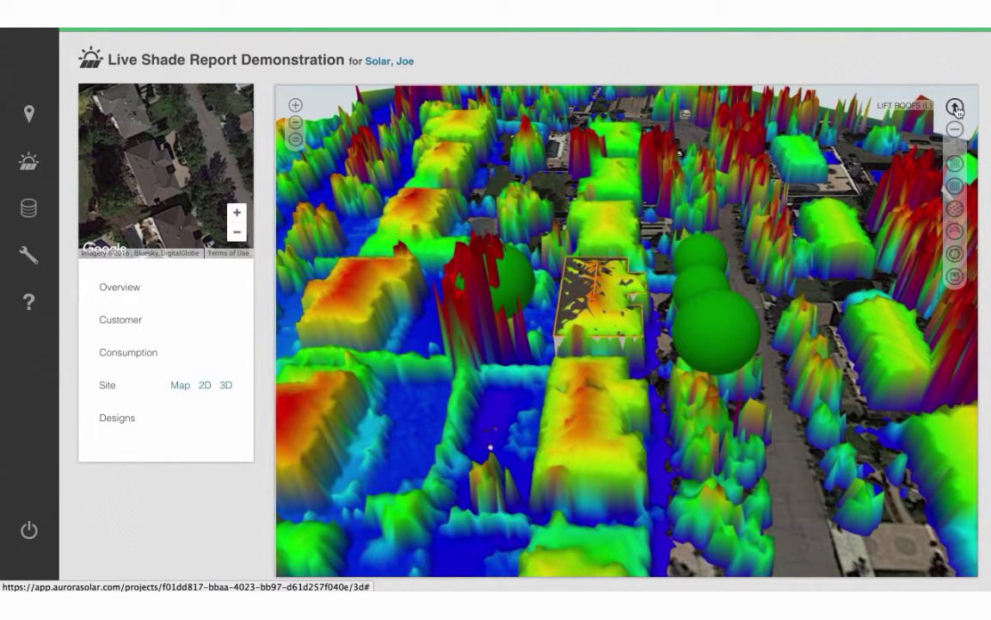
pyautogui.click(589, 269)
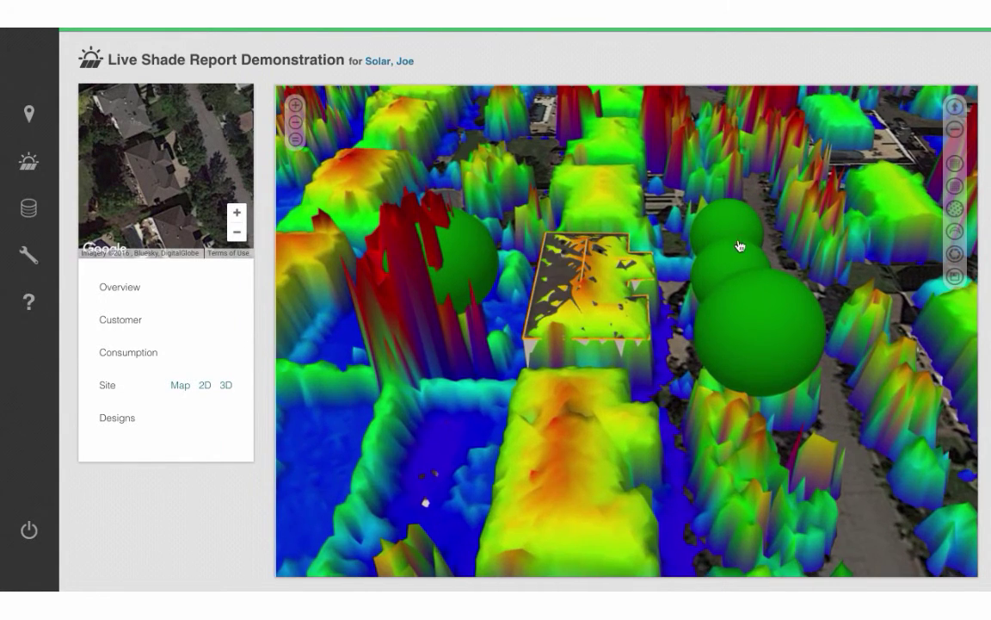
pyautogui.moveTo(785, 251); pyautogui.dragTo(675, 226, button='middle')
pyautogui.scroll(3, 673, 225)
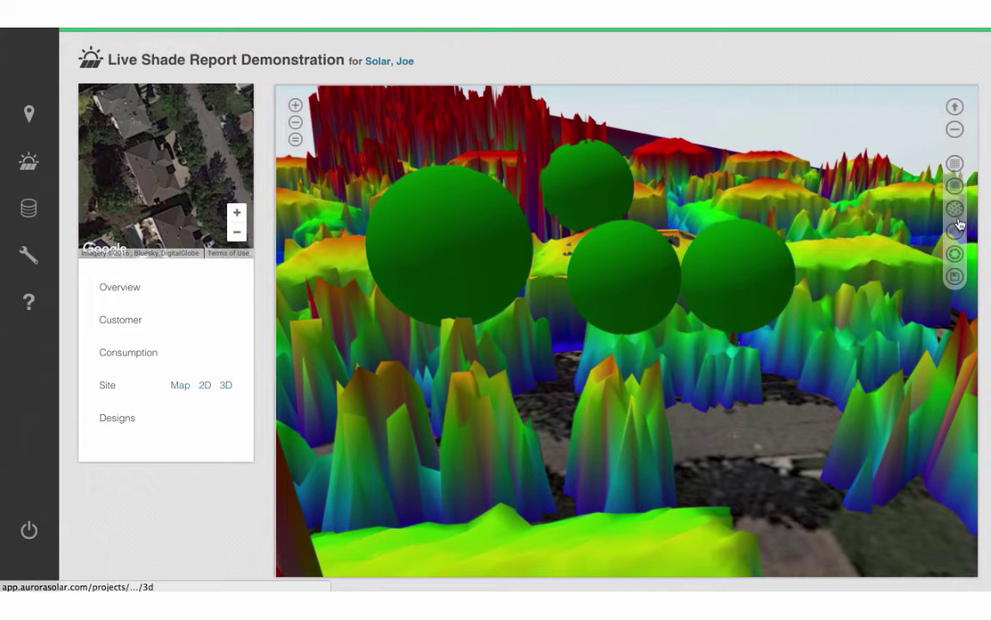
# Turn off Always Visible for the LiDAR and show the street view above the 3D scene.
pyautogui.click(955, 208)
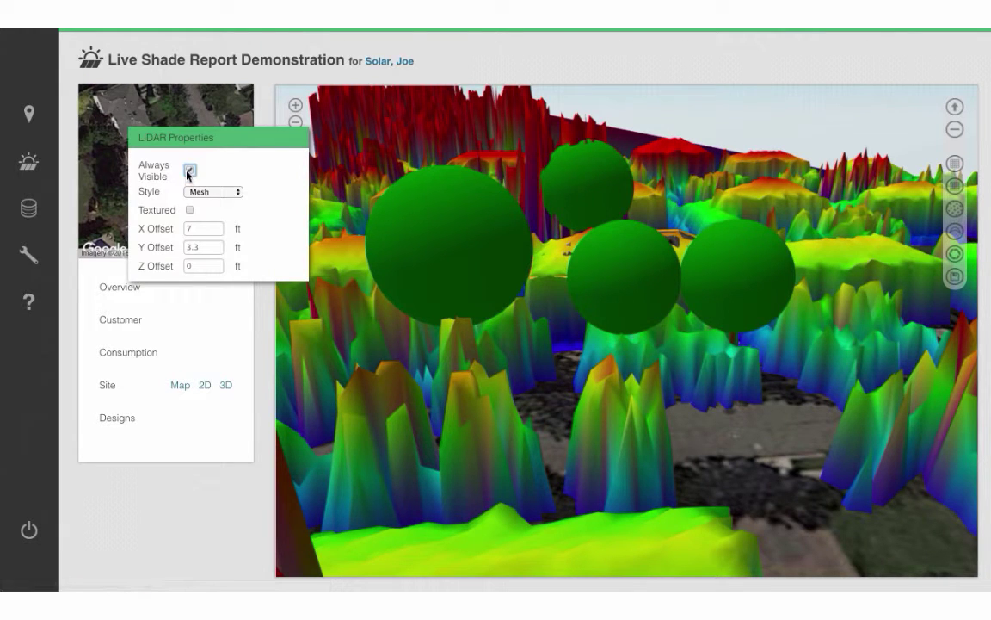
pyautogui.click(542, 424)
pyautogui.moveTo(538, 411); pyautogui.dragTo(616, 400)
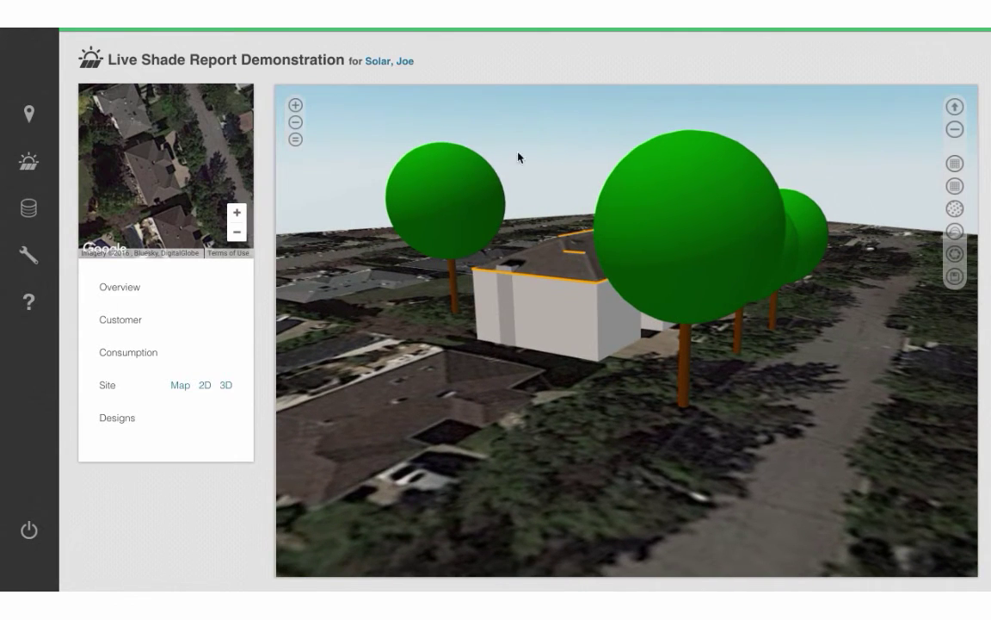
pyautogui.moveTo(509, 86); pyautogui.dragTo(526, 297)
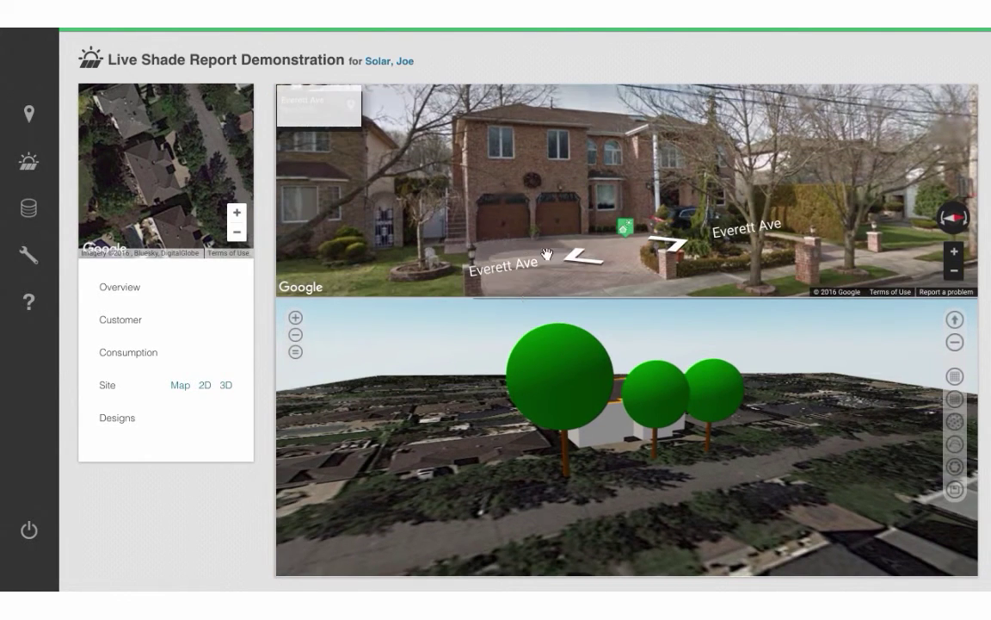
# Step along Everett Ave, set the wall obstruction's height to 4 ft, then orbit out over the site.
pyautogui.click(582, 263)
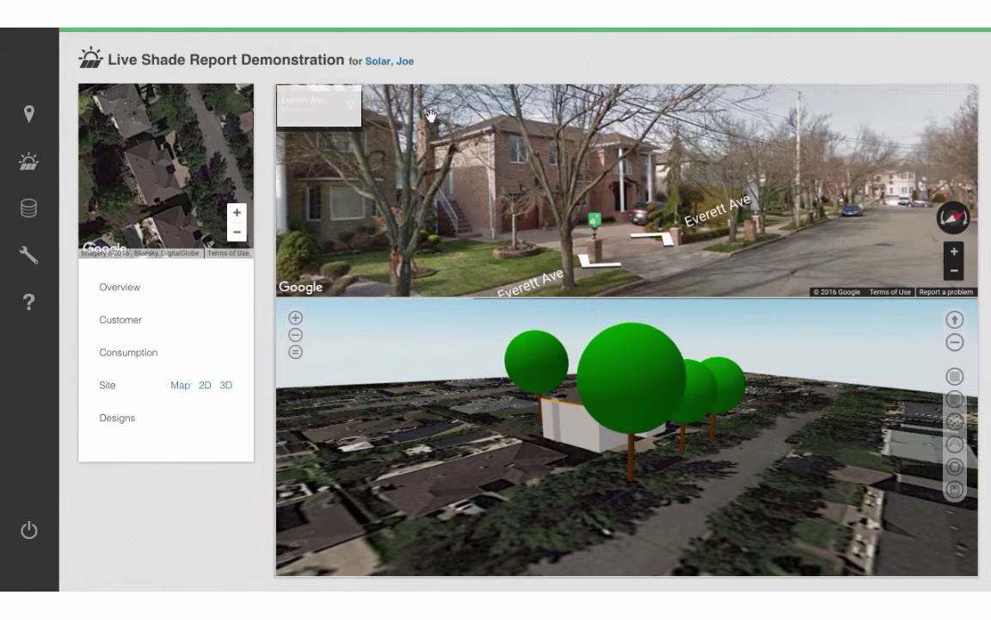
pyautogui.click(555, 411)
pyautogui.doubleClick(196, 186)
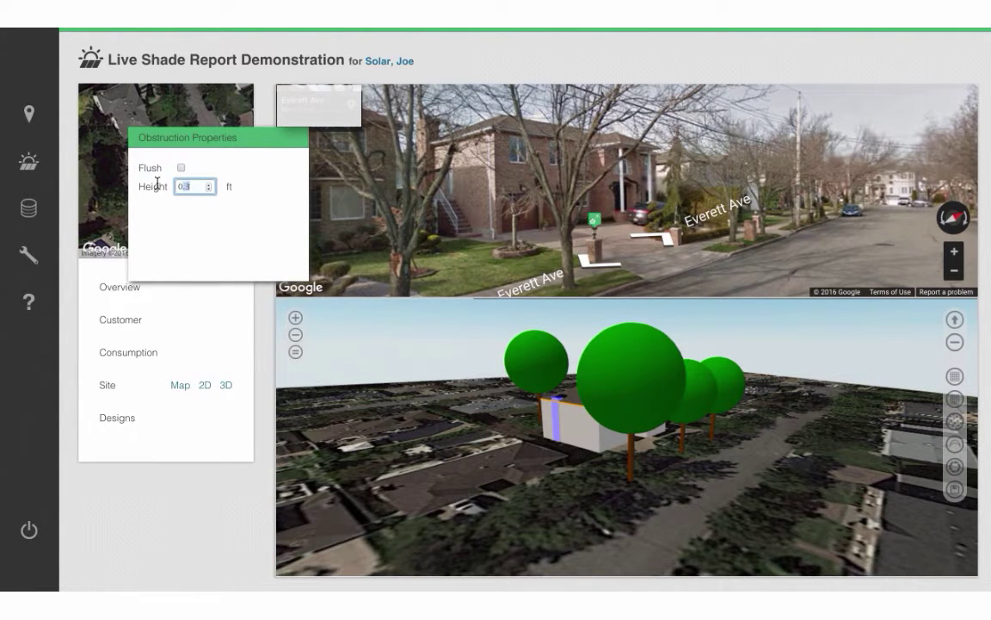
pyautogui.write('4')
pyautogui.click(480, 517)
pyautogui.moveTo(481, 518); pyautogui.dragTo(827, 519)
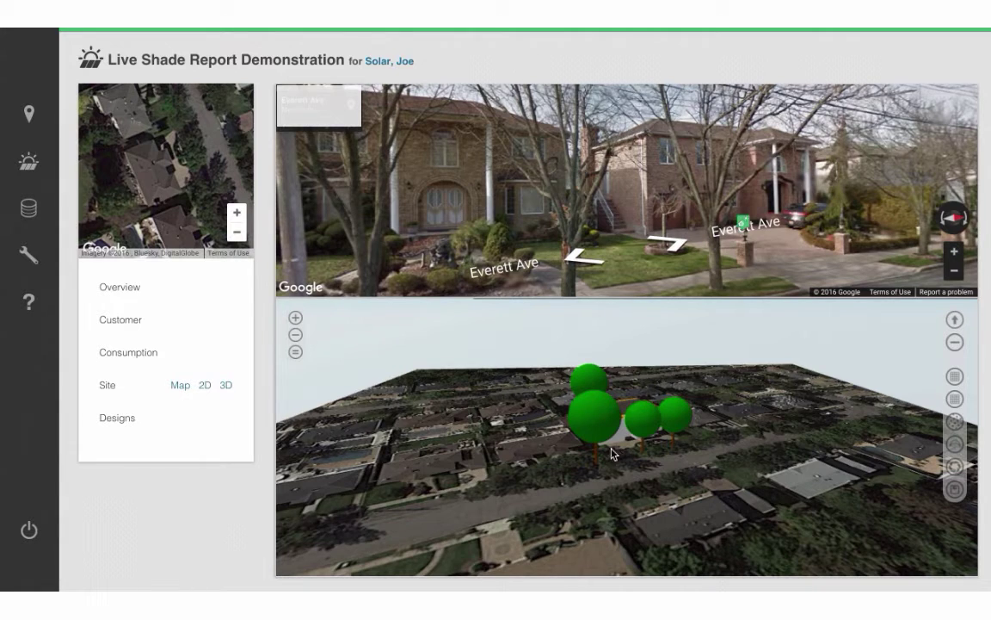
# Add a new design called 'Shade Report' from the project's designs list.
pyautogui.click(123, 419)
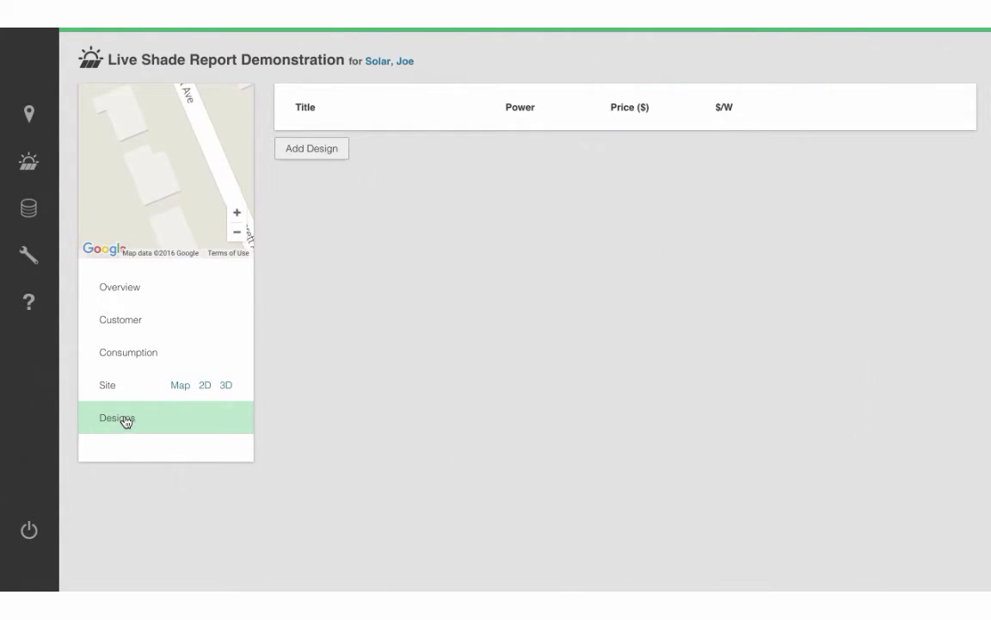
pyautogui.click(327, 148)
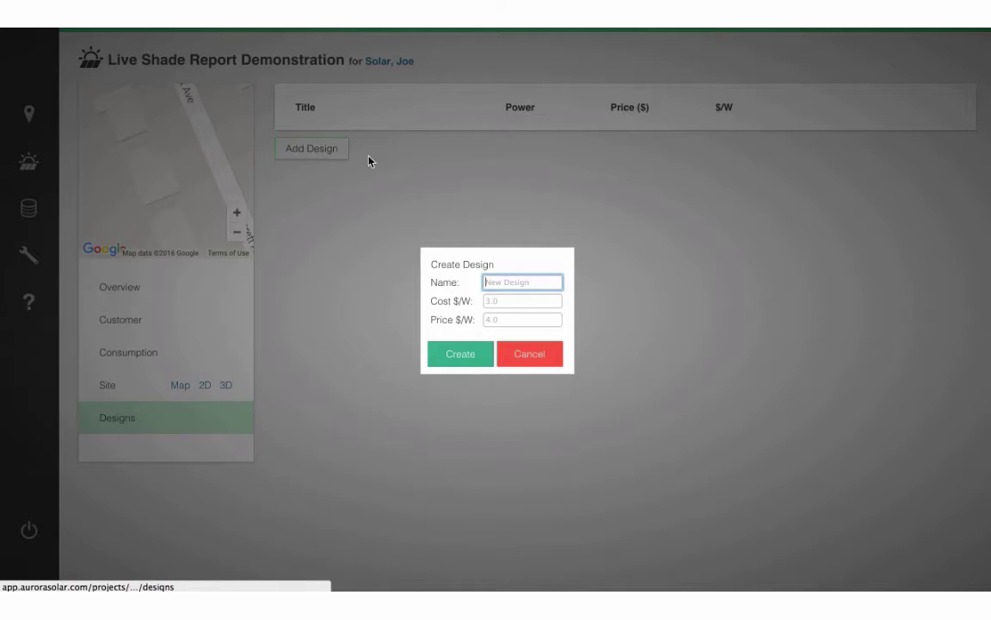
pyautogui.write('Sha')
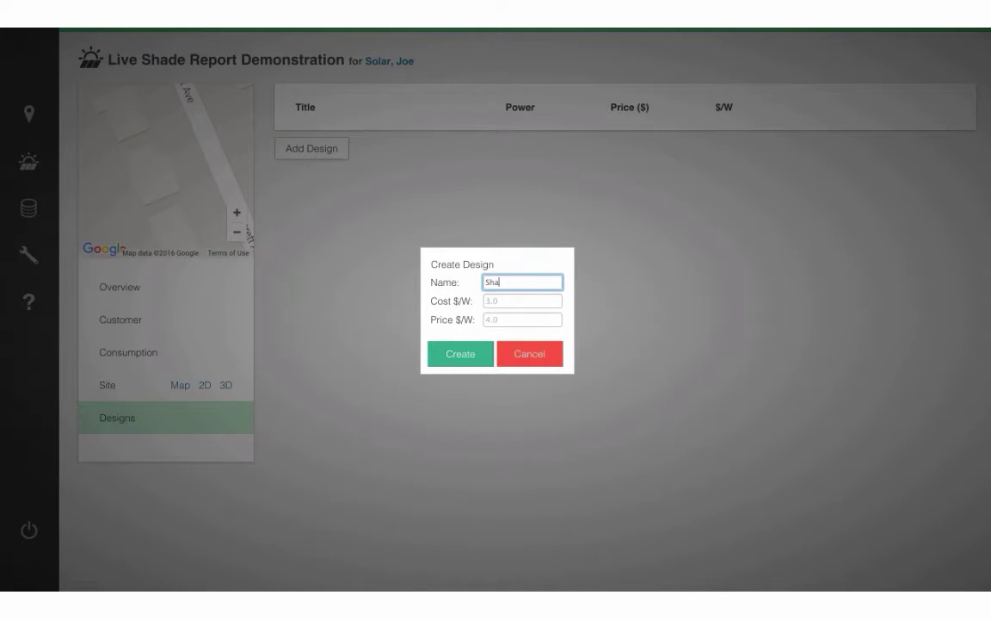
pyautogui.write('de Report')
pyautogui.click(461, 358)
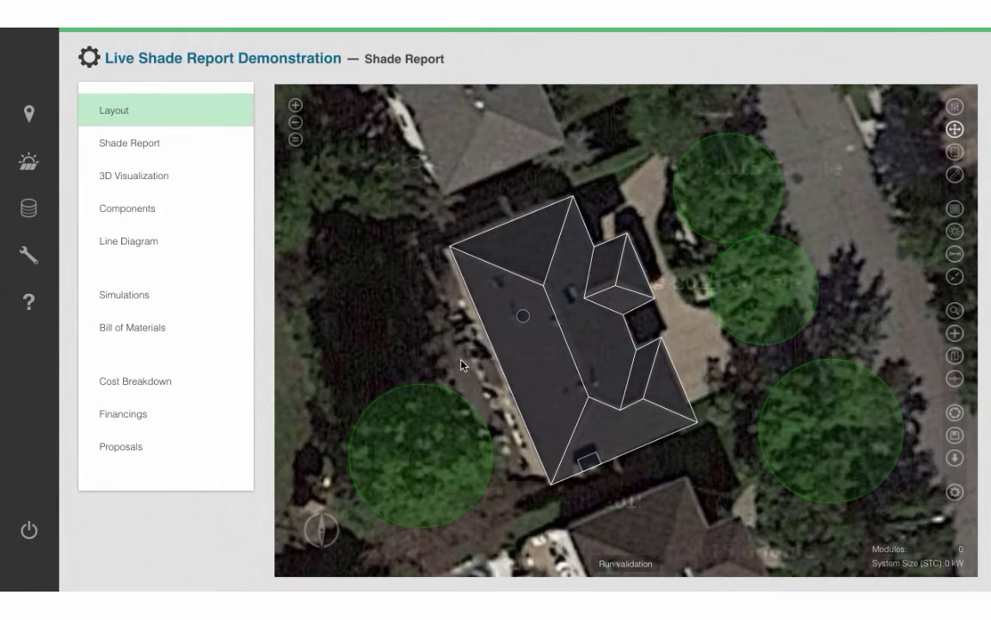
# Set a minimum annual energy target of 10000 kWh/yr in the layout optimization settings.
pyautogui.moveTo(462, 365); pyautogui.dragTo(496, 352)
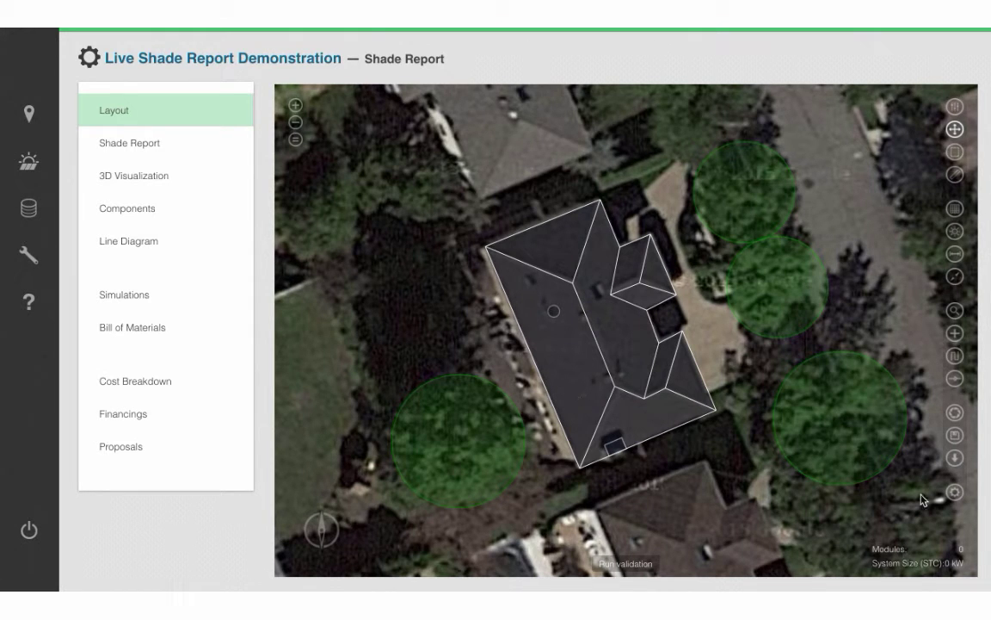
pyautogui.click(956, 494)
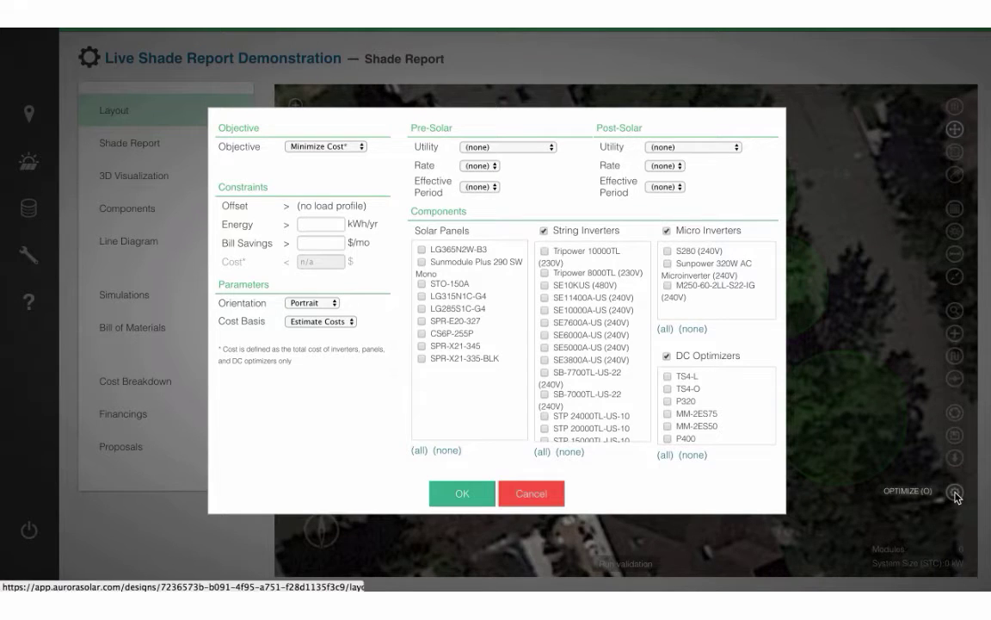
pyautogui.click(324, 225)
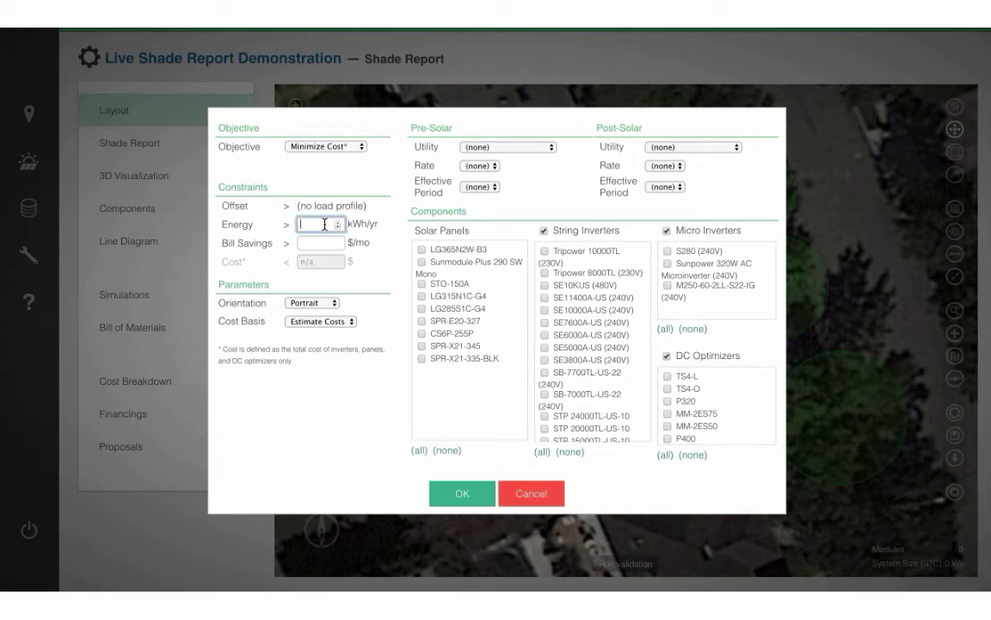
pyautogui.write('10000')
pyautogui.click(464, 374)
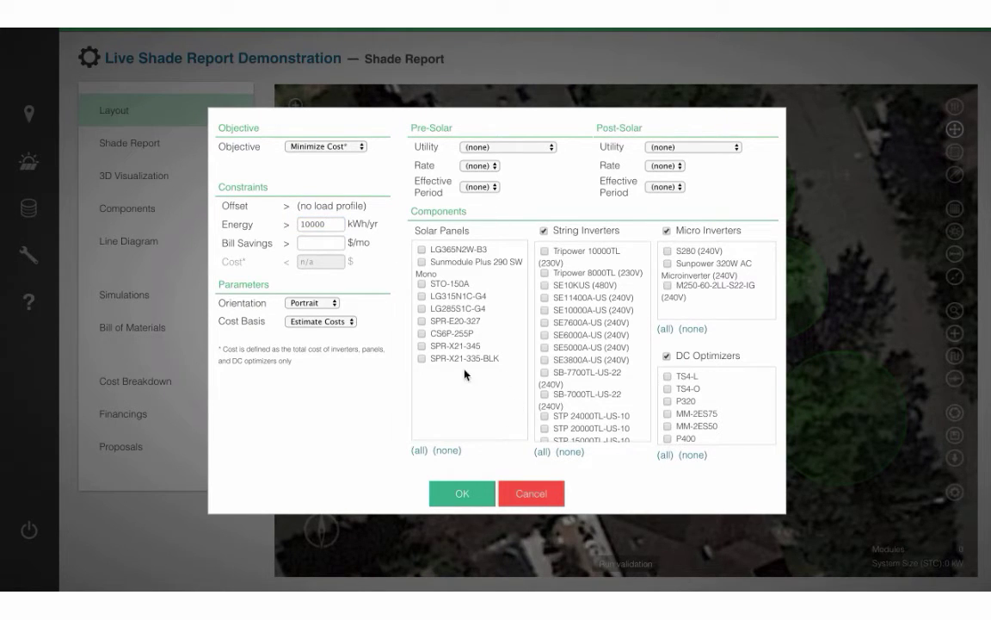
# Allow LG315N1C-G4 panels, SB-7000TL-US-22, MM-2ES50, P400 and M250-60-2LL-S22-IG equipment, then run the optimization.
pyautogui.click(423, 296)
pyautogui.click(544, 396)
pyautogui.click(668, 426)
pyautogui.scroll(-1, 669, 414)
pyautogui.scroll(-1, 668, 420)
pyautogui.click(668, 427)
pyautogui.click(668, 286)
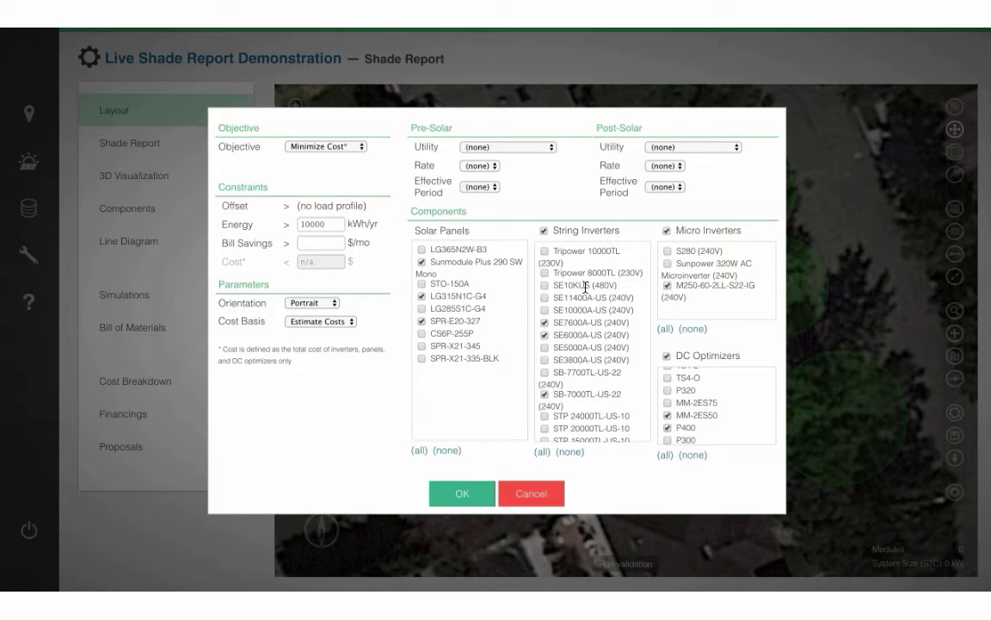
pyautogui.click(449, 494)
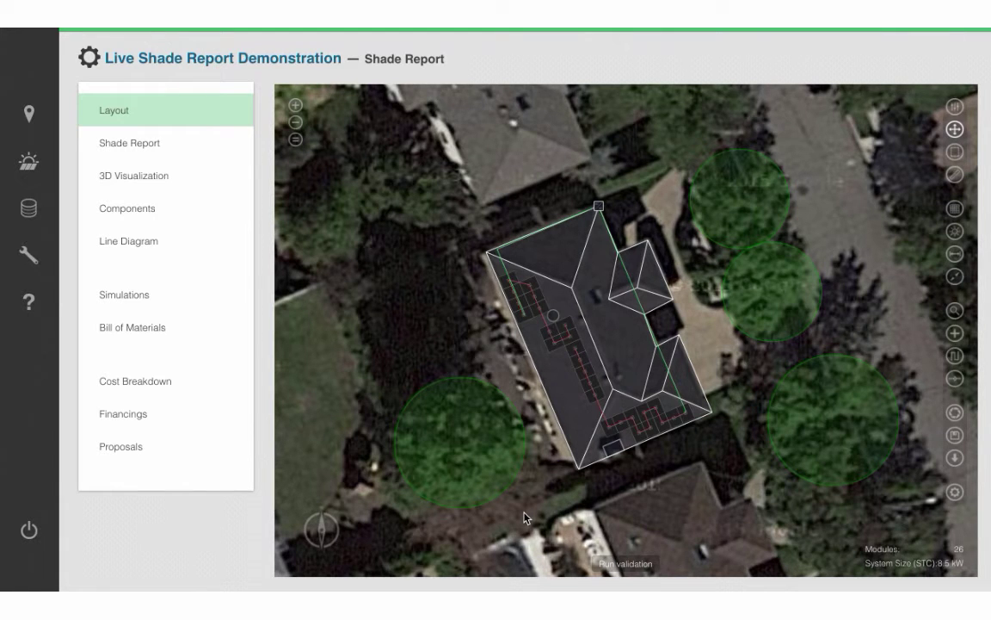
# Move one module from the top-left group next to the middle group and save the design.
pyautogui.scroll(2, 540, 340)
pyautogui.scroll(2, 539, 340)
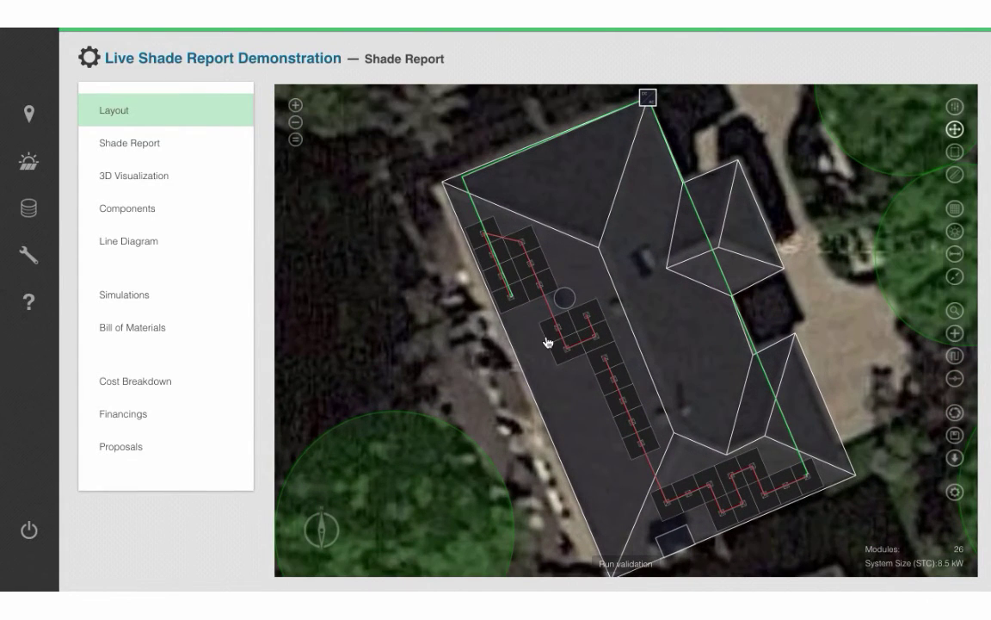
pyautogui.moveTo(515, 324); pyautogui.dragTo(555, 327)
pyautogui.scroll(-1, 580, 426)
pyautogui.scroll(-2, 580, 427)
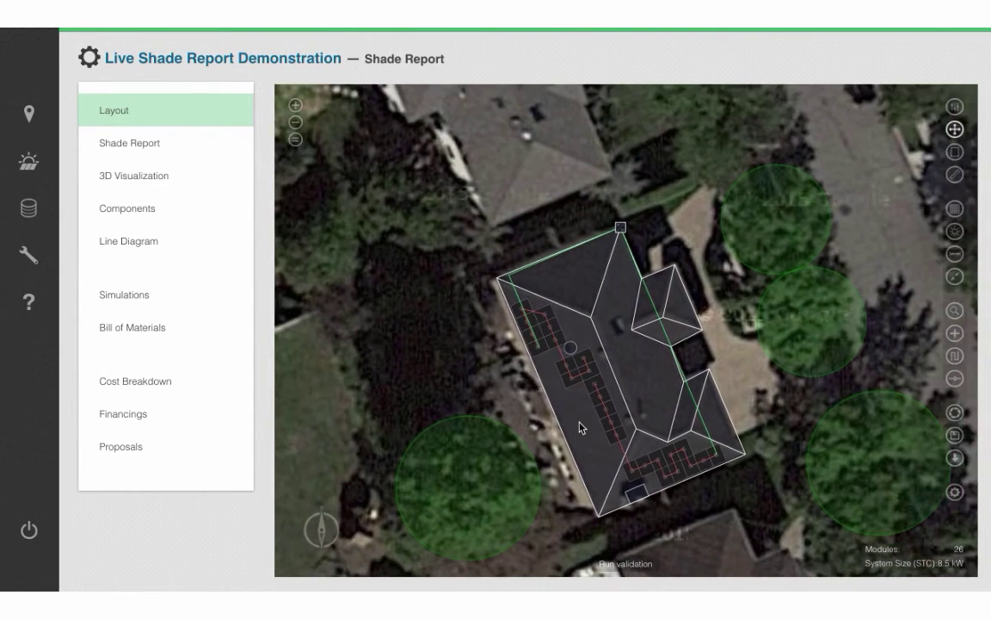
pyautogui.click(956, 436)
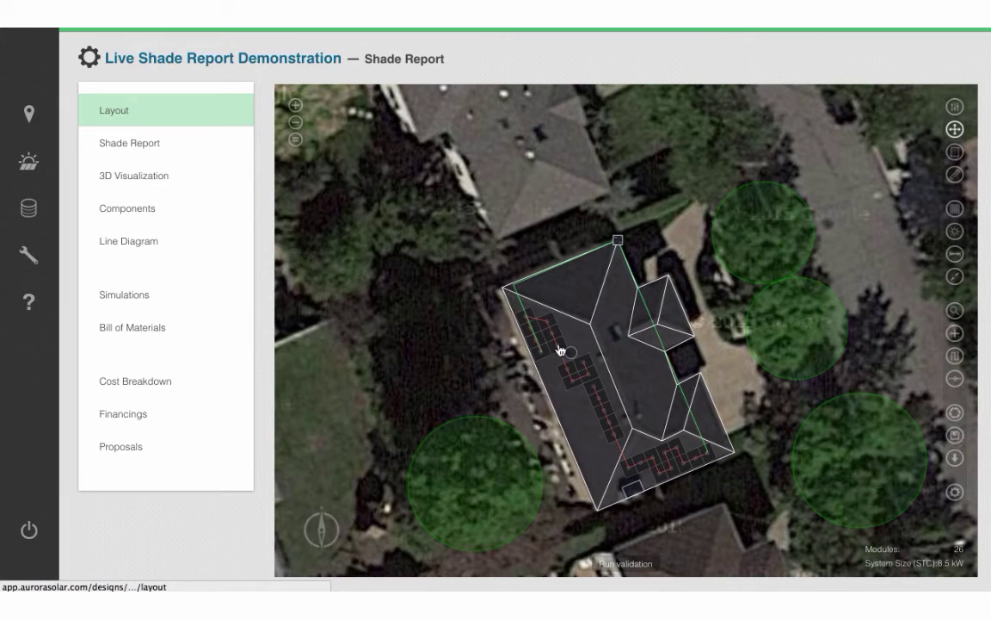
# Generate the shade report and rotate its annual irradiance map to inspect the roof.
pyautogui.click(129, 144)
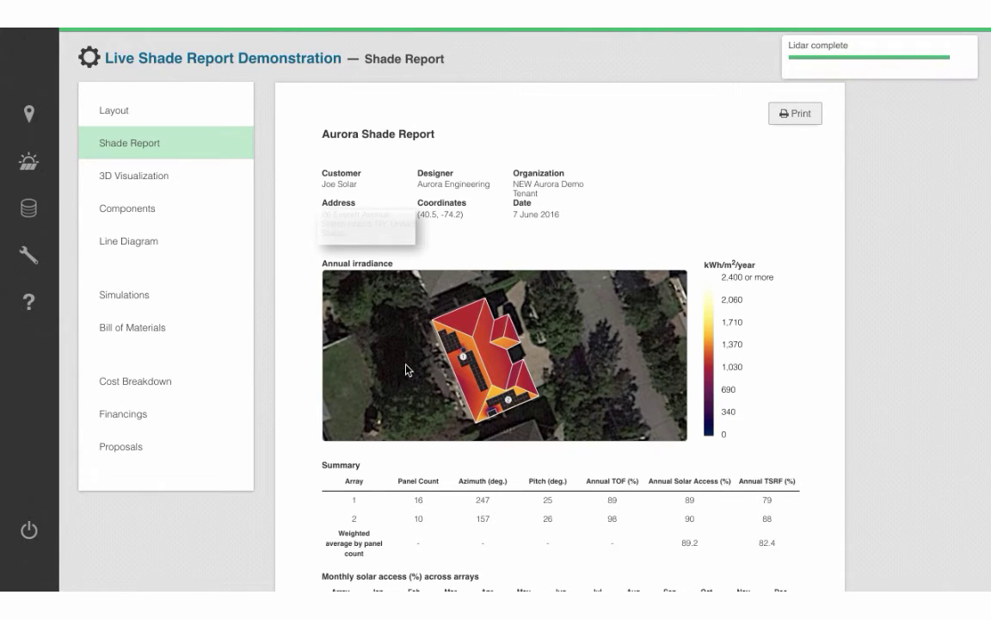
pyautogui.moveTo(404, 372); pyautogui.dragTo(434, 368)
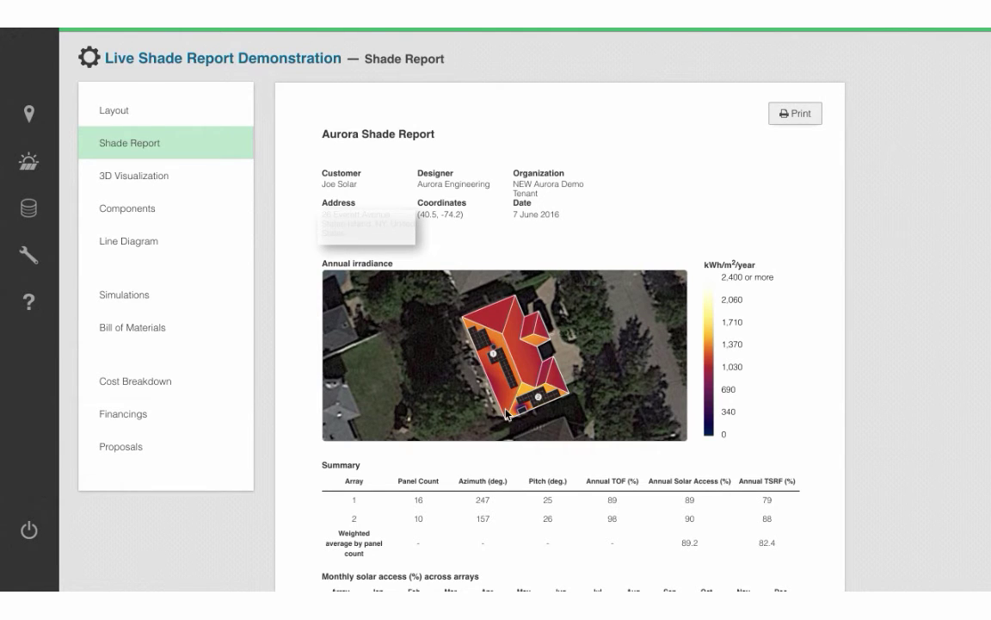
pyautogui.moveTo(325, 384); pyautogui.dragTo(437, 359)
pyautogui.moveTo(479, 392)
pyautogui.mouseDown()
pyautogui.moveTo(434, 383)
pyautogui.moveTo(477, 388)
pyautogui.mouseUp()
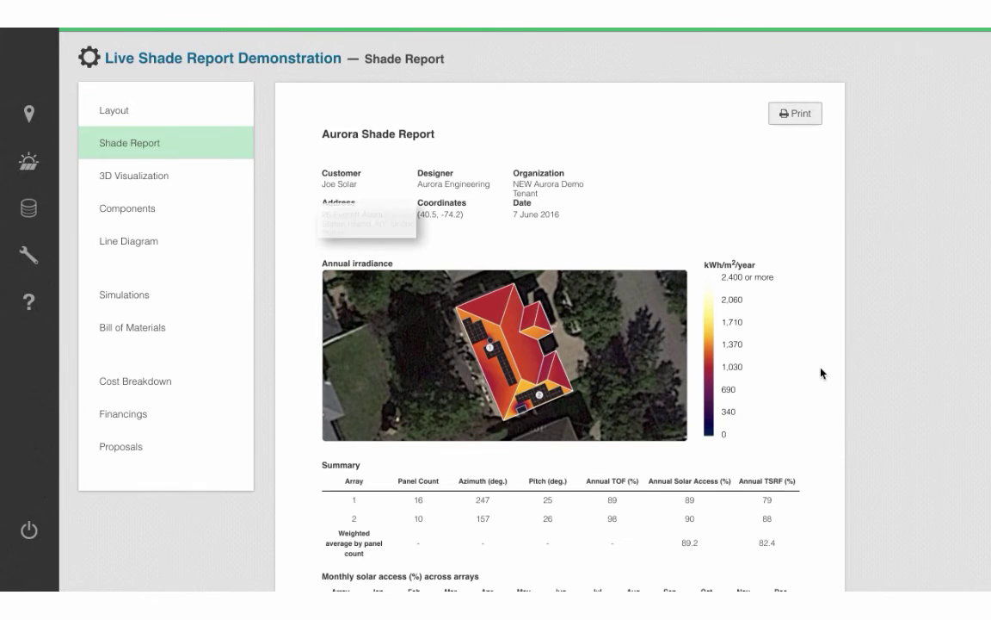
pyautogui.scroll(-5, 821, 371)
pyautogui.scroll(-5, 821, 371)
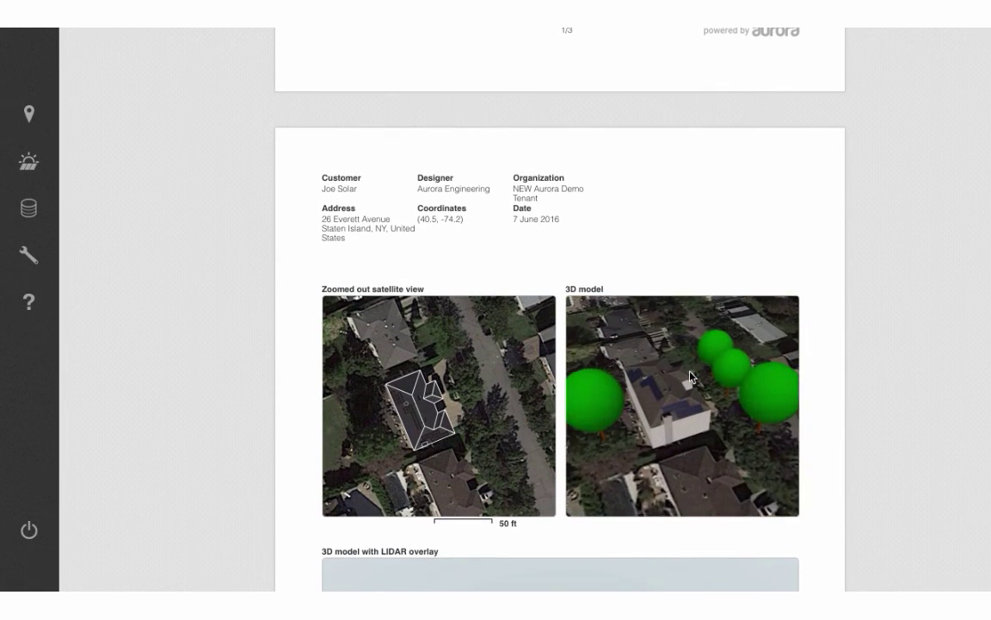
# Review the report's 3D model, LIDAR and Everett Ave street views, orbiting around the house.
pyautogui.moveTo(677, 345); pyautogui.dragTo(683, 321)
pyautogui.scroll(-4, 817, 411)
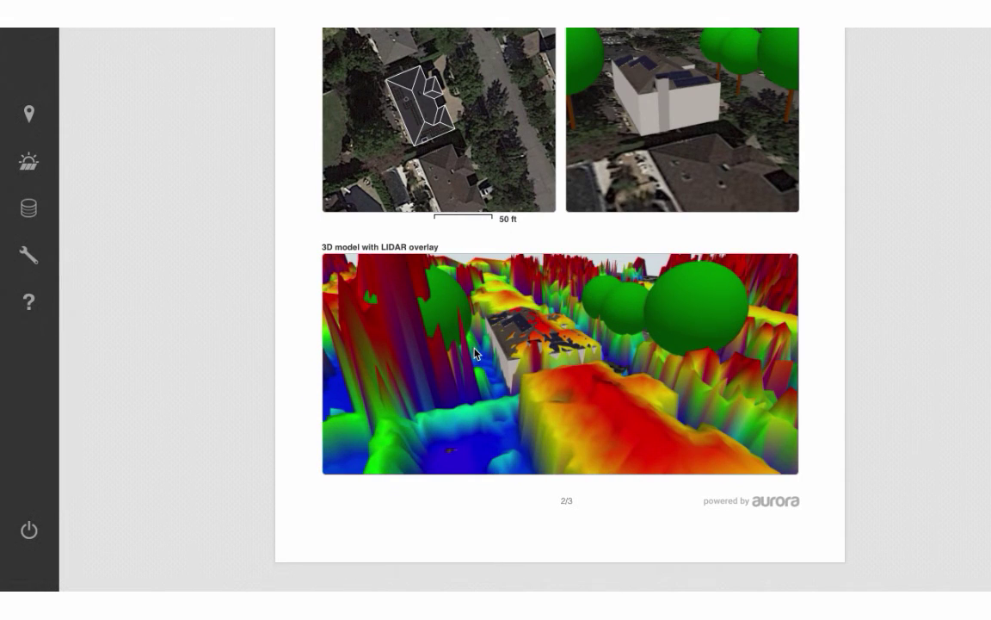
pyautogui.scroll(-7, 819, 384)
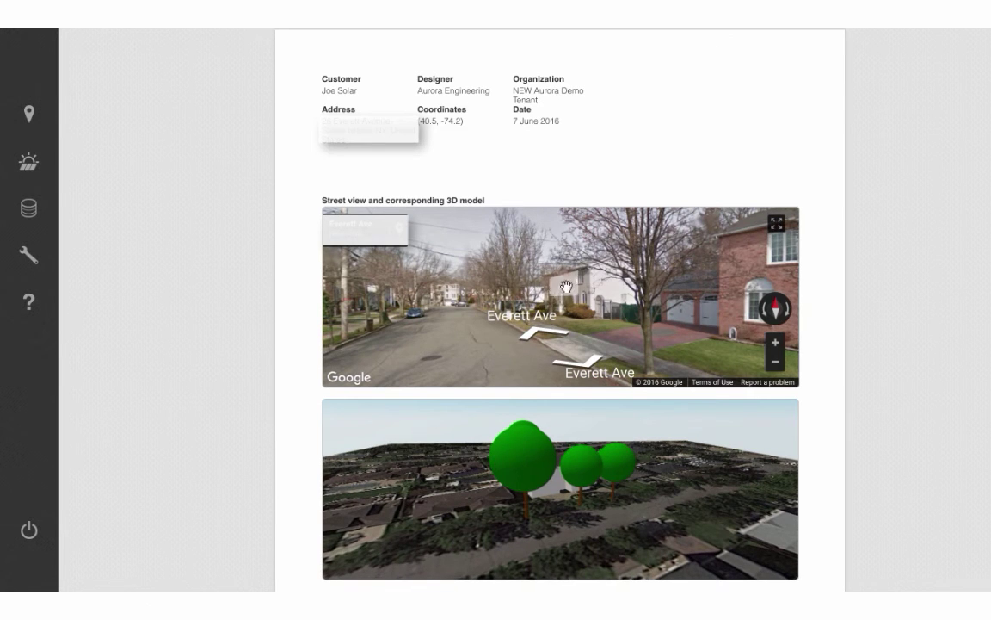
pyautogui.moveTo(422, 254); pyautogui.dragTo(514, 275)
pyautogui.click(514, 275)
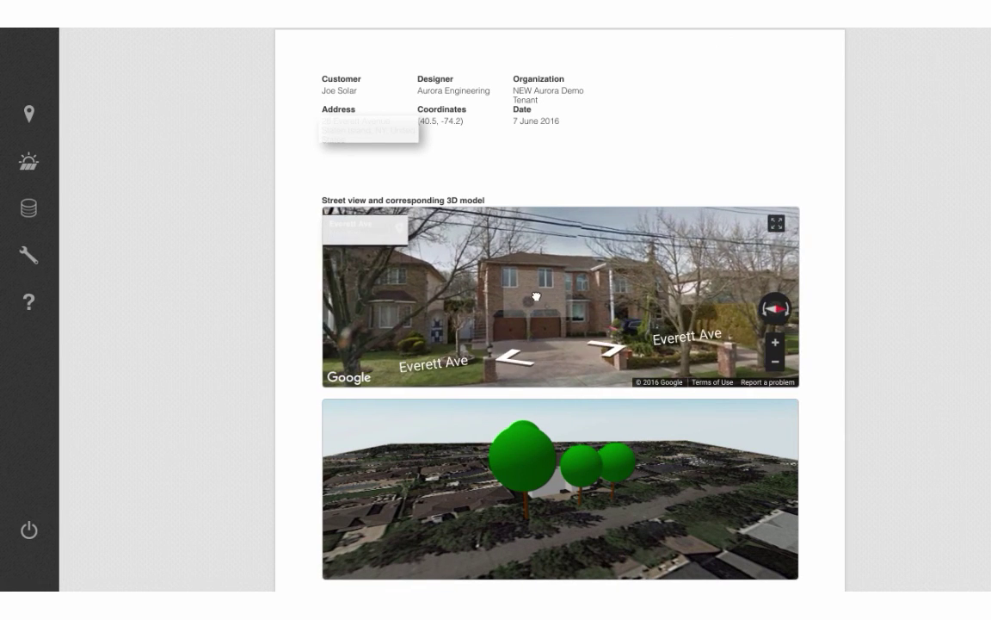
pyautogui.moveTo(538, 522); pyautogui.dragTo(593, 511)
# Return to the top of the report and bring up printing to save it as PDF.
pyautogui.scroll(10, 522, 515)
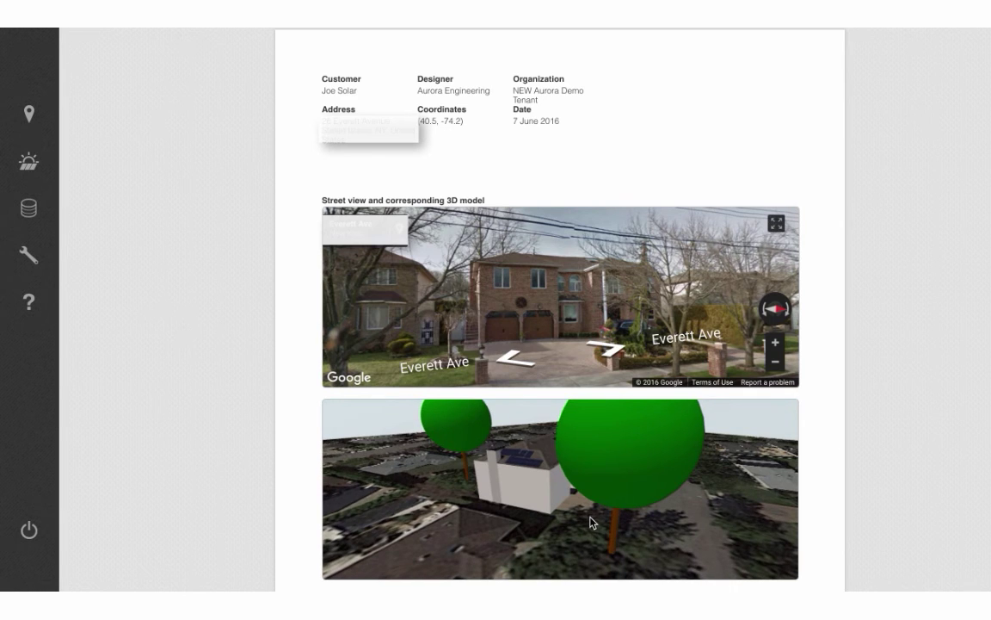
pyautogui.scroll(-5, 817, 331)
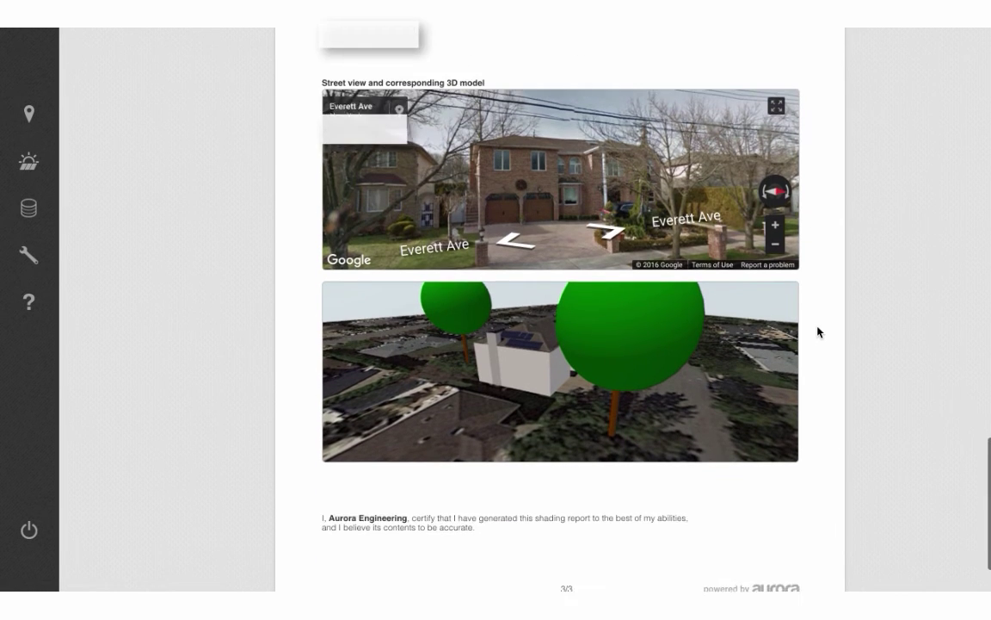
pyautogui.scroll(20, 818, 331)
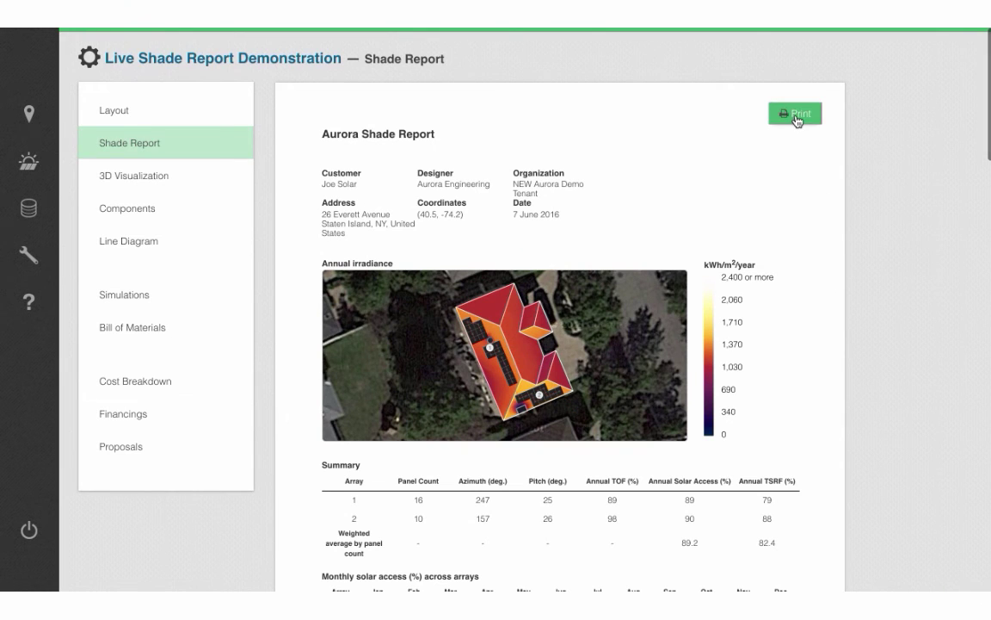
pyautogui.click(796, 115)
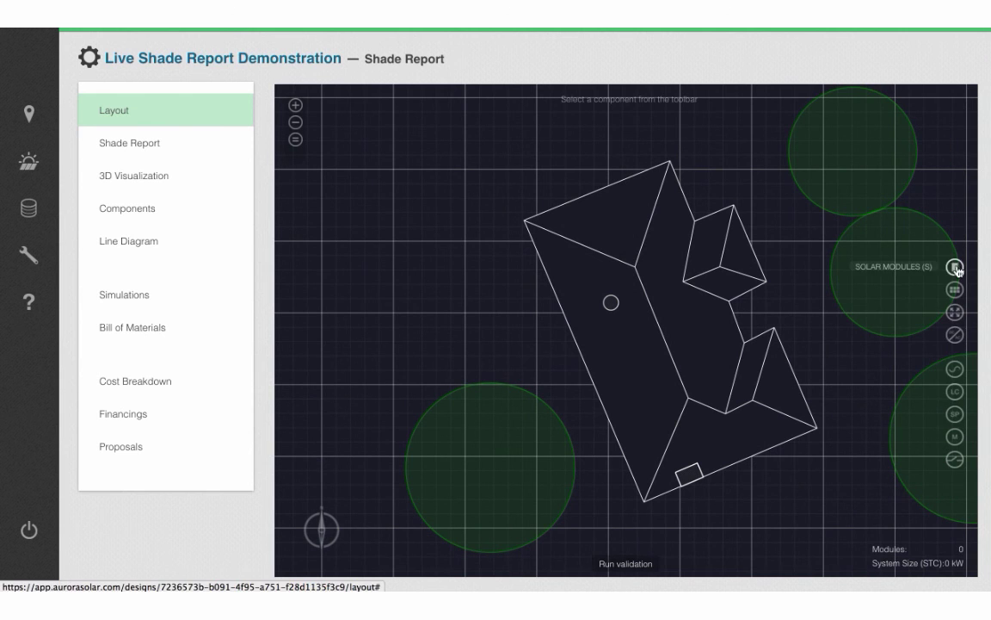
# Place a 4×8 array of SPR-E20-327 modules on the left roof face and rotate the view to align it.
pyautogui.click(955, 274)
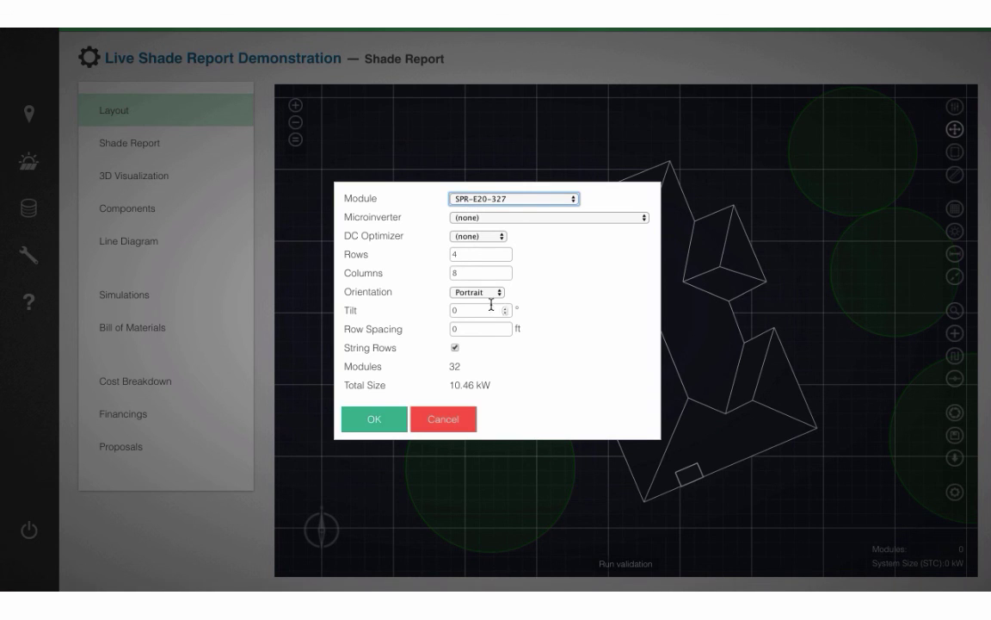
pyautogui.click(376, 418)
pyautogui.moveTo(623, 382); pyautogui.dragTo(635, 383)
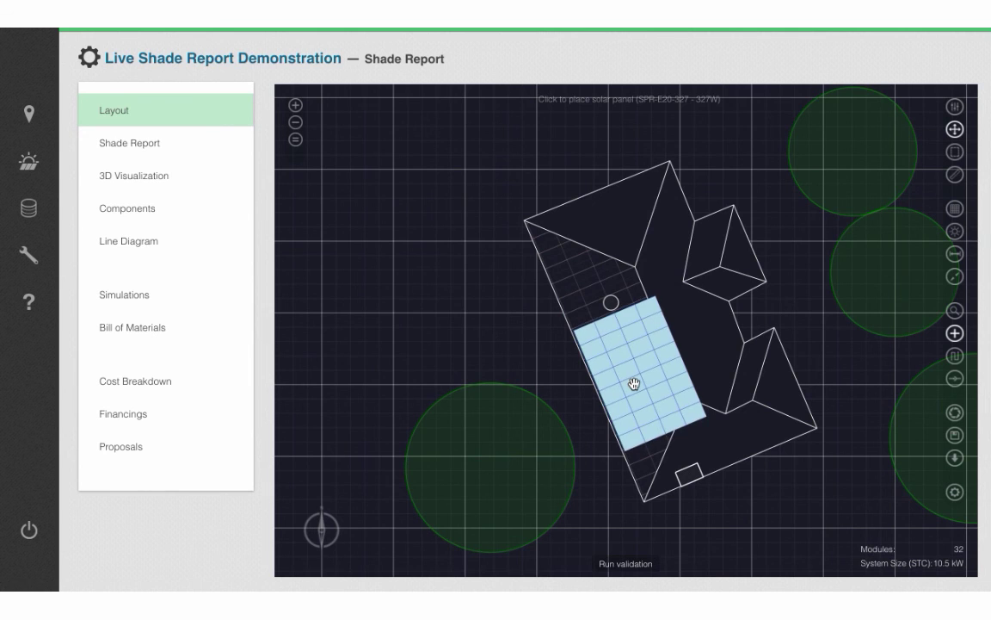
pyautogui.scroll(1, 670, 411)
pyautogui.click(324, 515)
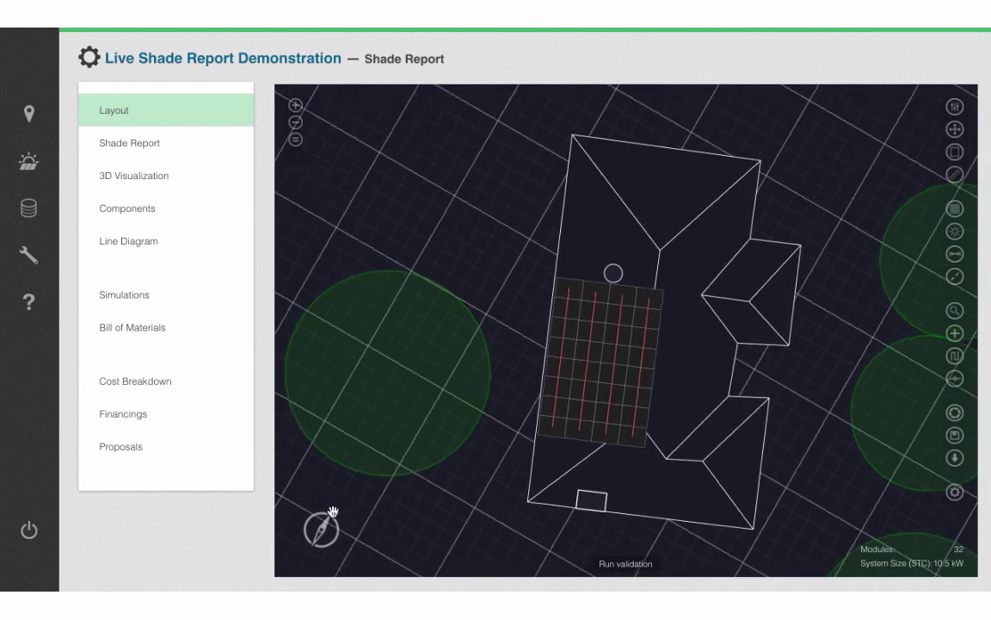